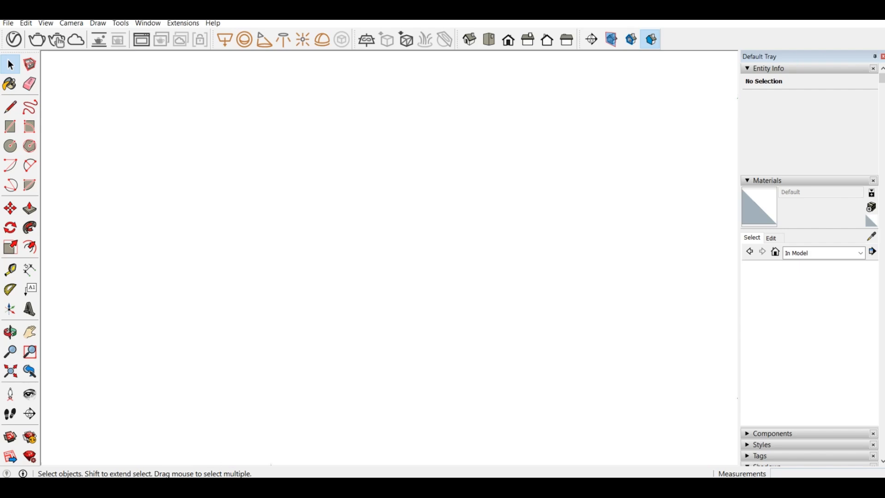
Clear the model and draw a 5480 by 5595 mm rectangle on the ground plane beside the origin
key(ctrl+a)
key(Delete)
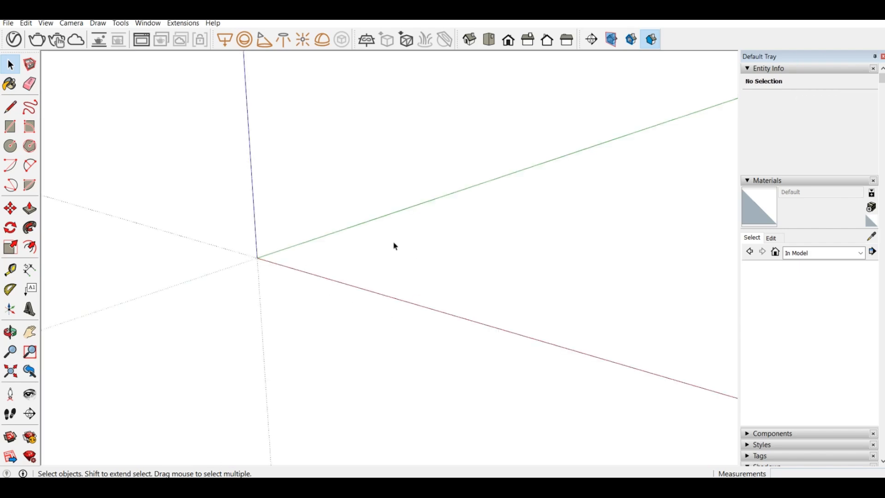
scroll(393, 244, up, 1)
click(12, 107)
middle_drag(335, 267, 250, 295)
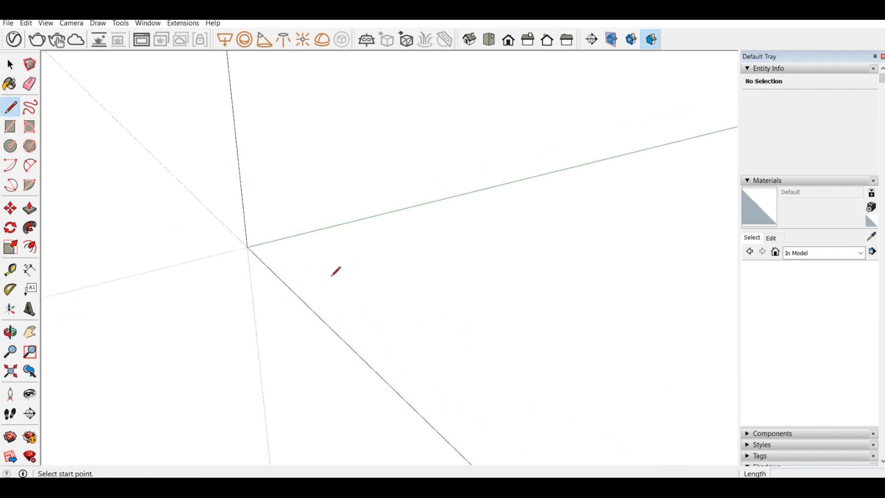
click(10, 126)
click(286, 257)
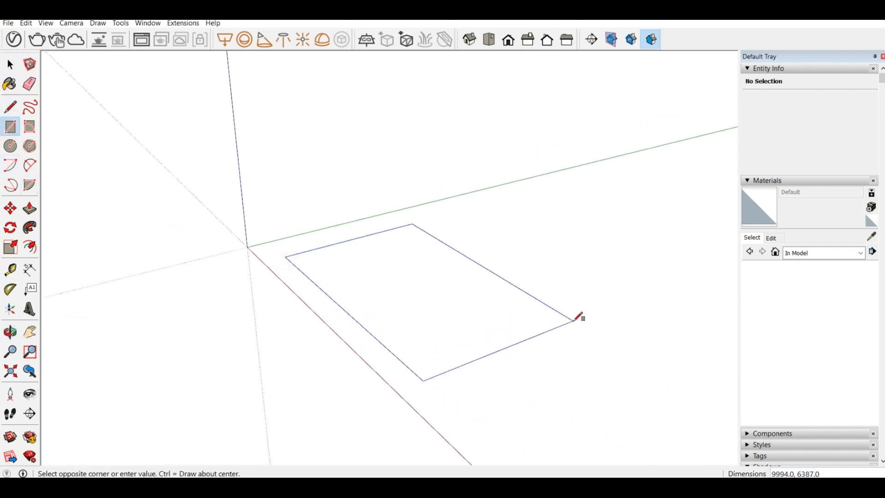
click(649, 299)
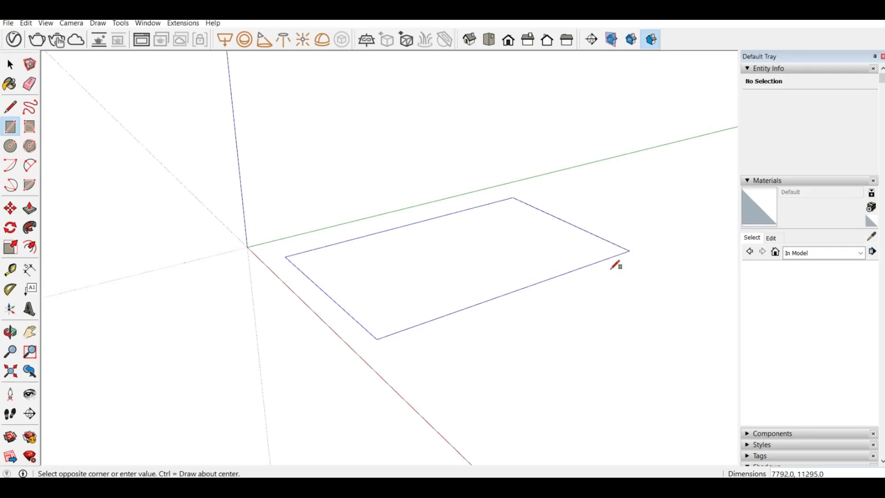
text(5480,)
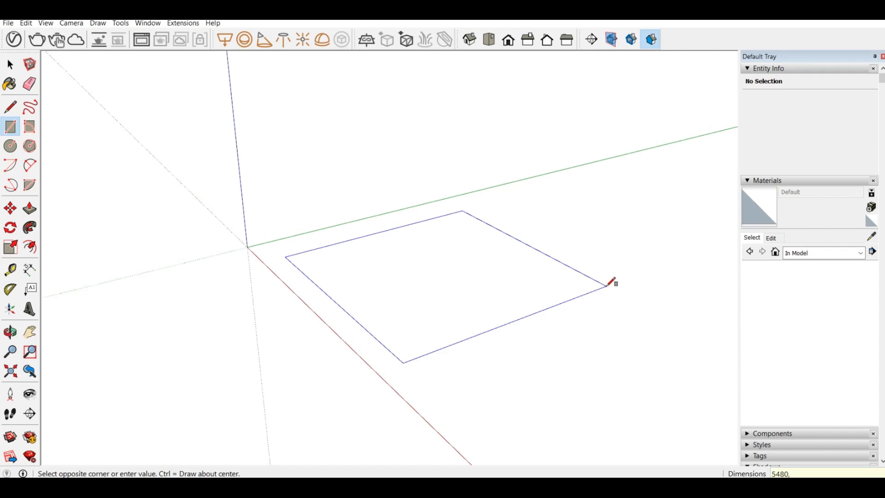
text(5595)
key(Return)
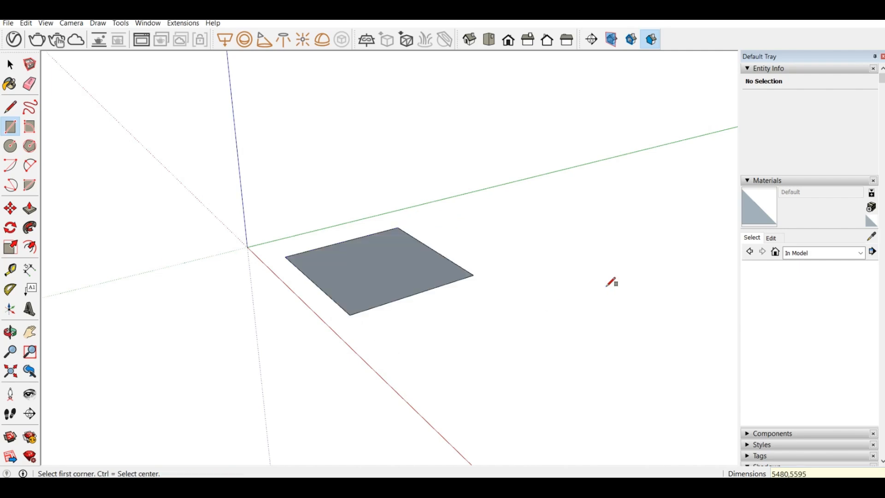
Reverse the rectangle's face and clear the selection
scroll(291, 276, up, 2)
scroll(385, 251, up, 3)
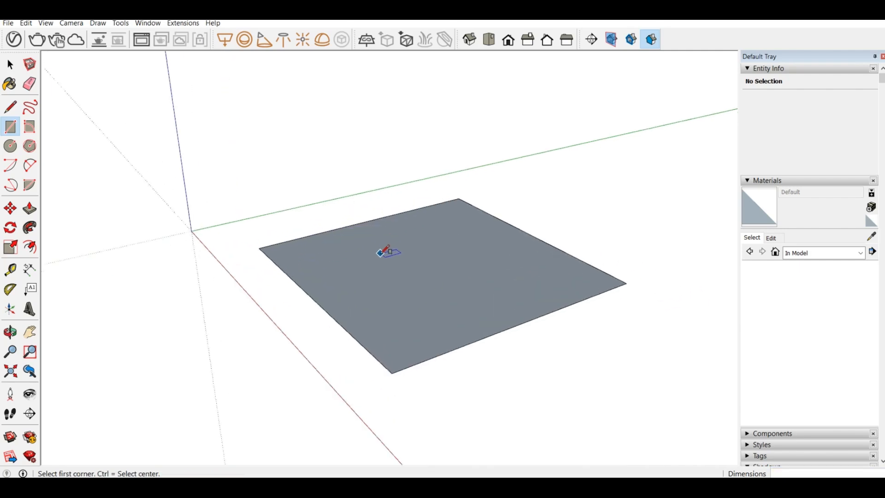
right_click(373, 266)
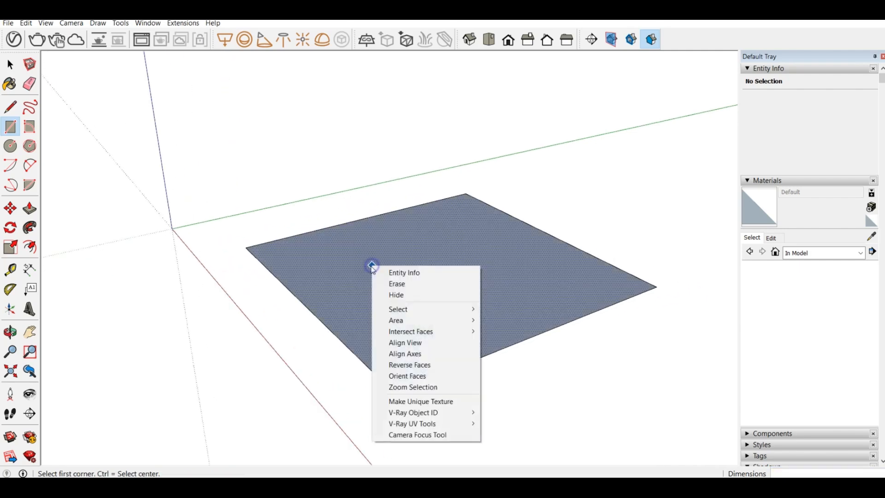
click(418, 367)
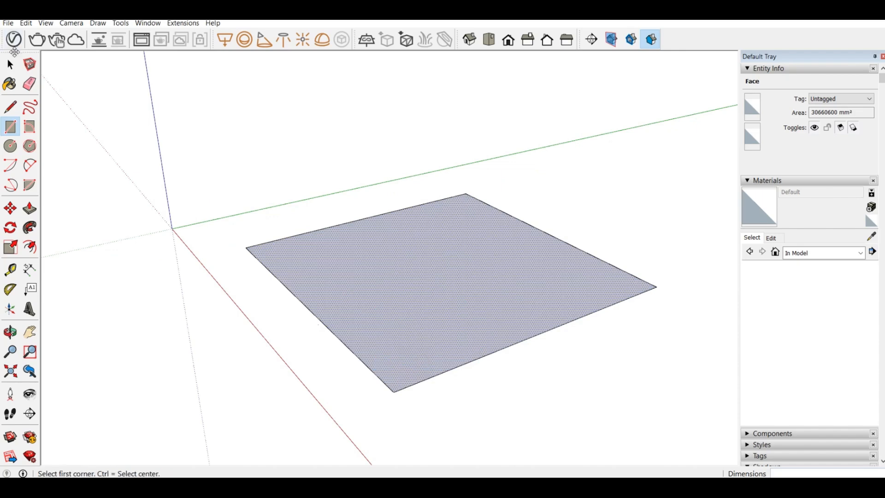
click(10, 64)
click(227, 138)
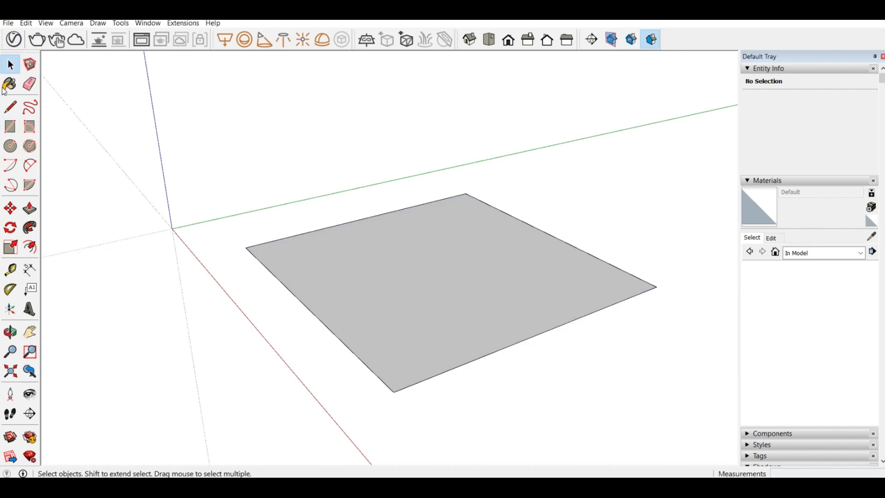
Draw the first wall's inner line across the floor, 125 mm in from the edge nearest the green axis
click(10, 107)
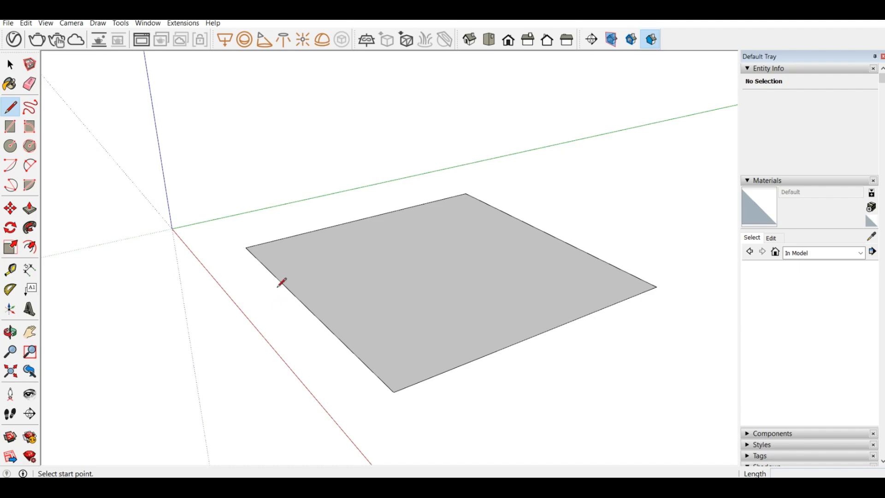
click(246, 248)
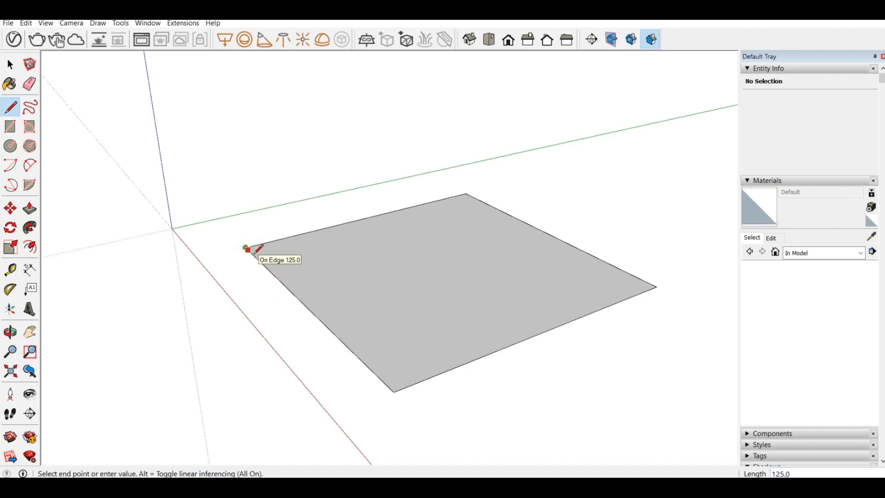
text(1)
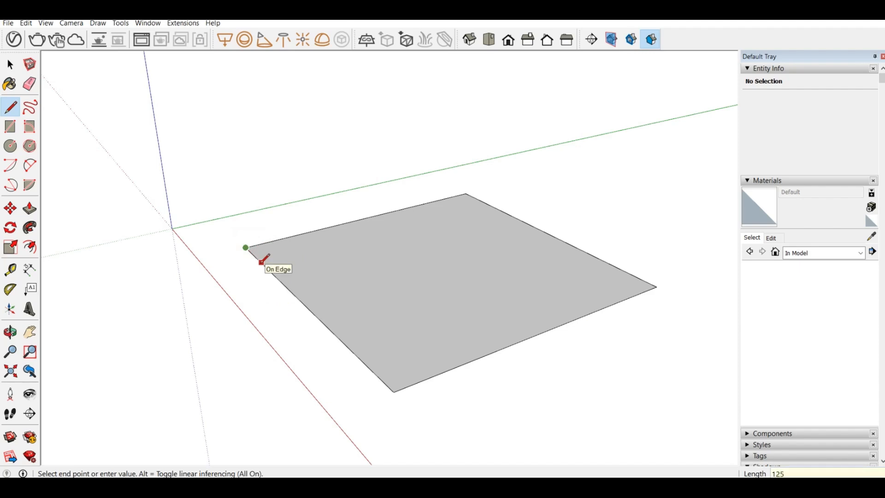
key(Return)
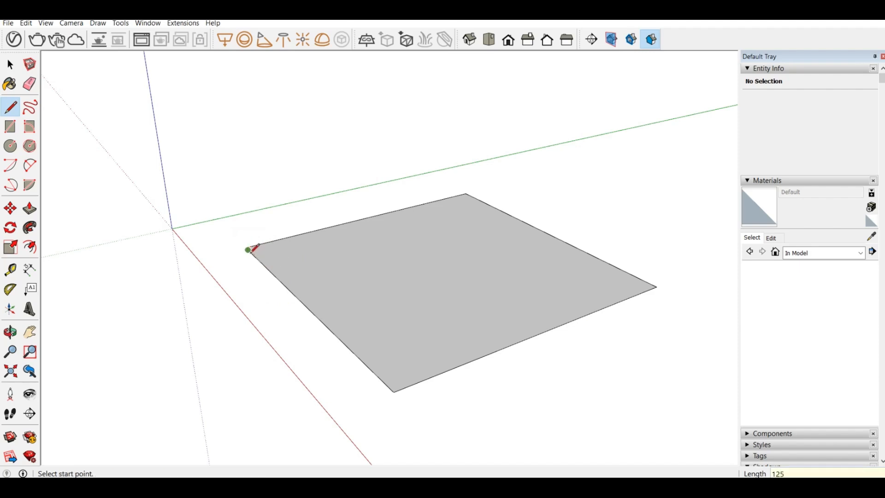
click(250, 250)
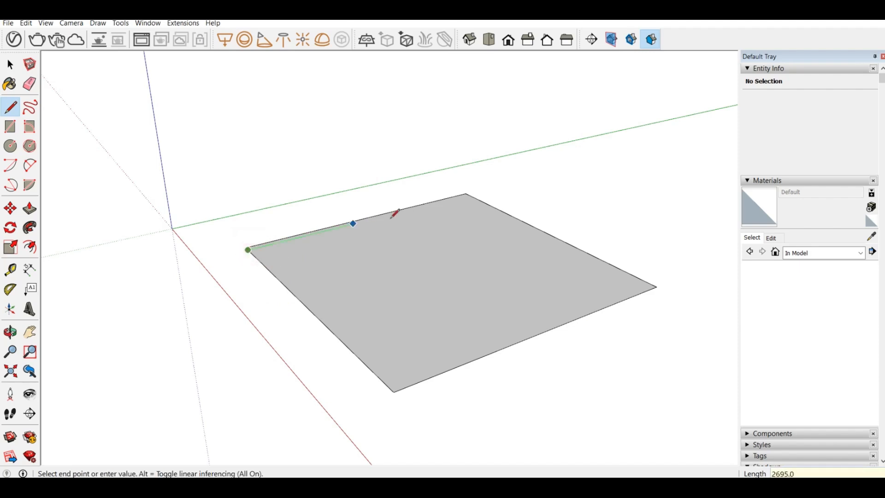
click(469, 194)
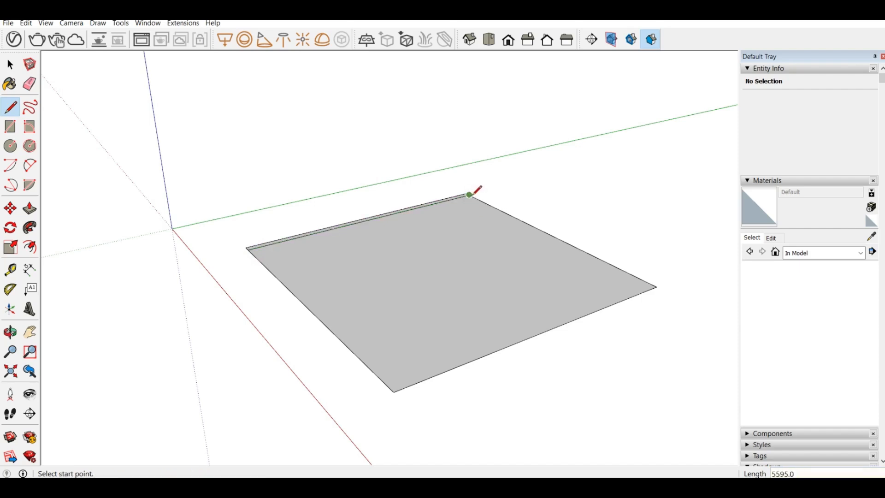
Draw the second wall's inner line from the first wall's line to the opposite edge, parallel to the adjoining side
click(468, 194)
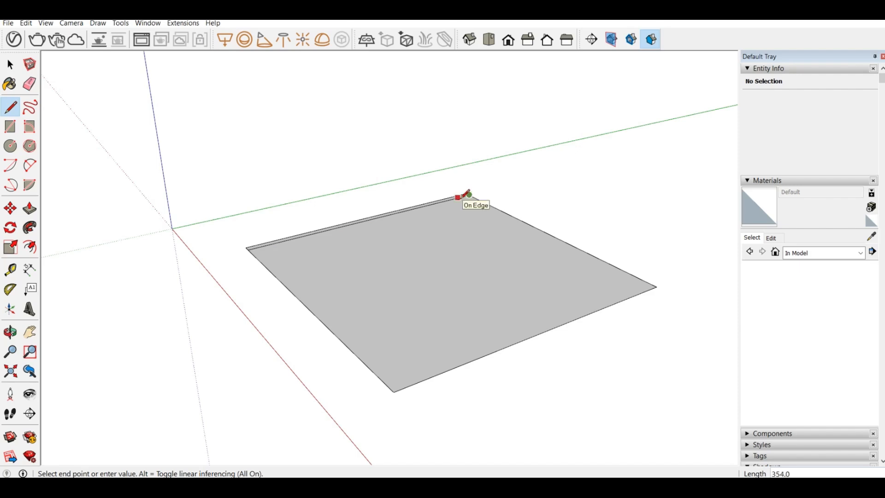
scroll(468, 194, up, 3)
middle_drag(474, 191, 465, 223)
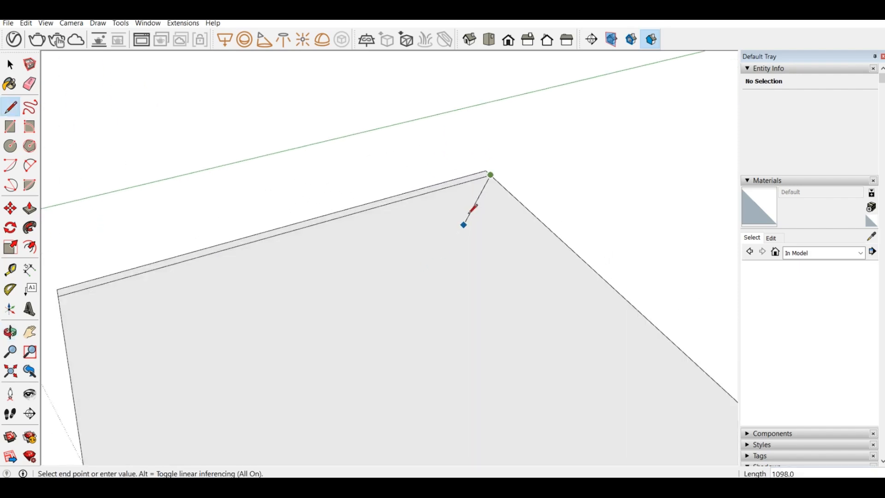
key(Escape)
click(483, 178)
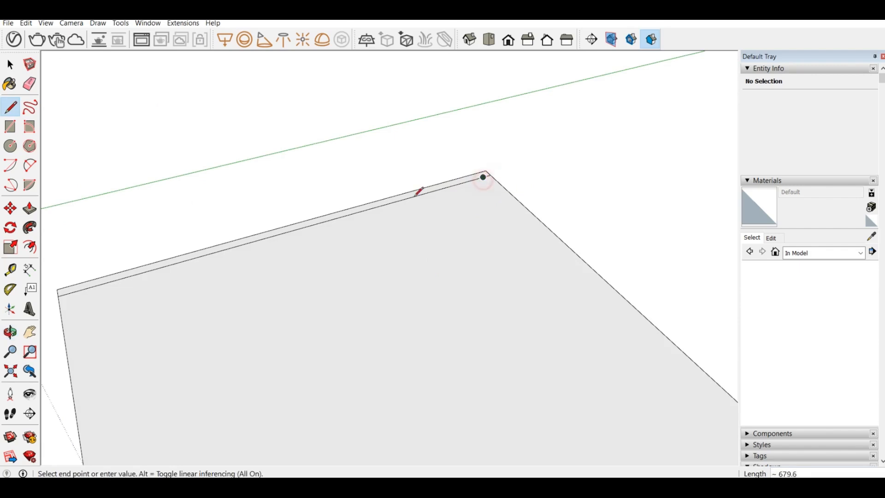
scroll(352, 112, down, 5)
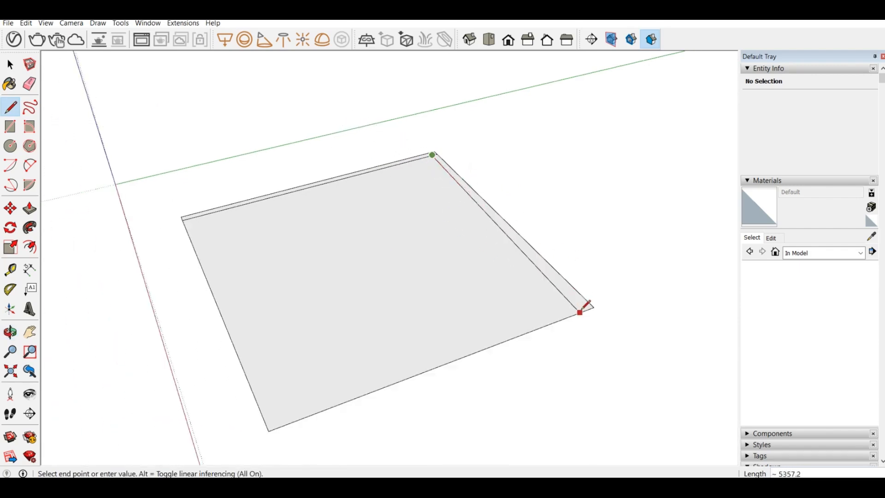
click(588, 308)
Mark a 125 mm wall thickness along the second wall's inner line, measured from the front edge
click(587, 309)
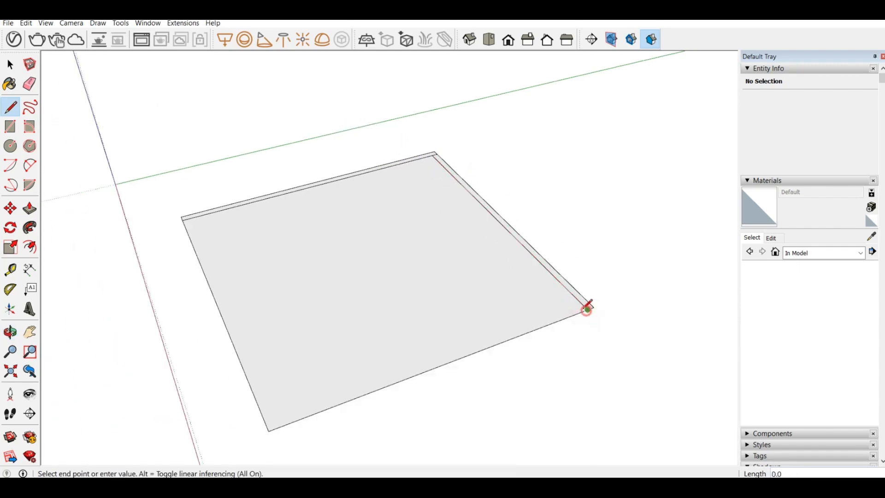
text(125)
key(Return)
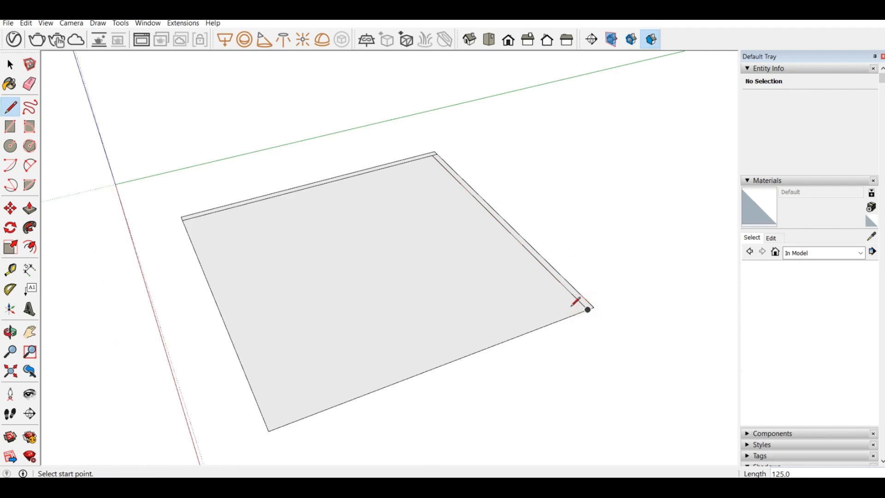
click(583, 304)
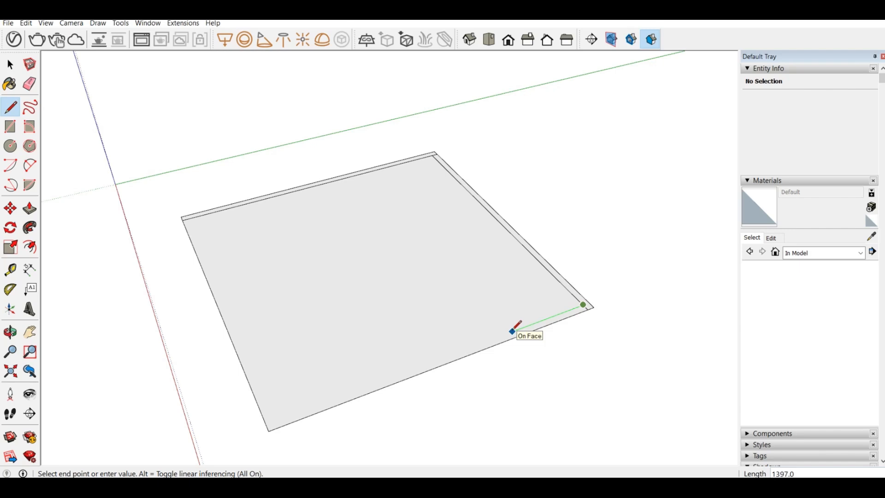
key(Escape)
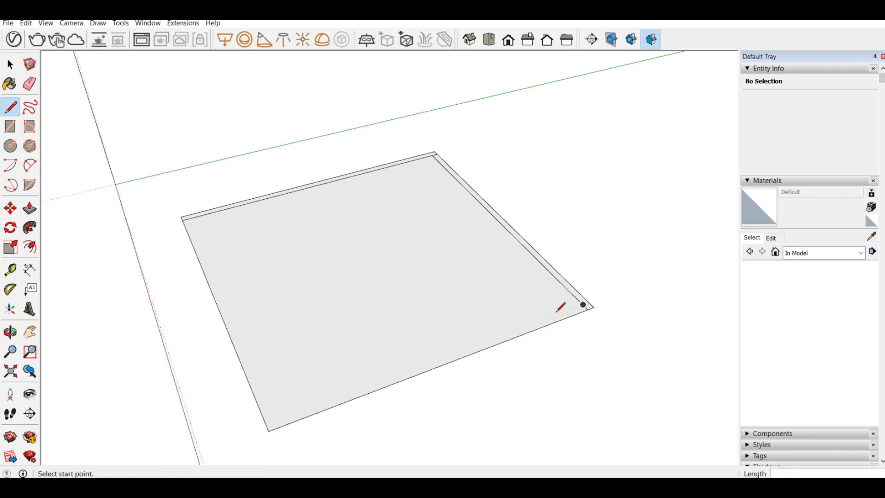
Outline a 1790 mm wall along the front edge from the outer corner, with its inner line starting at the 125 mm mark
click(595, 307)
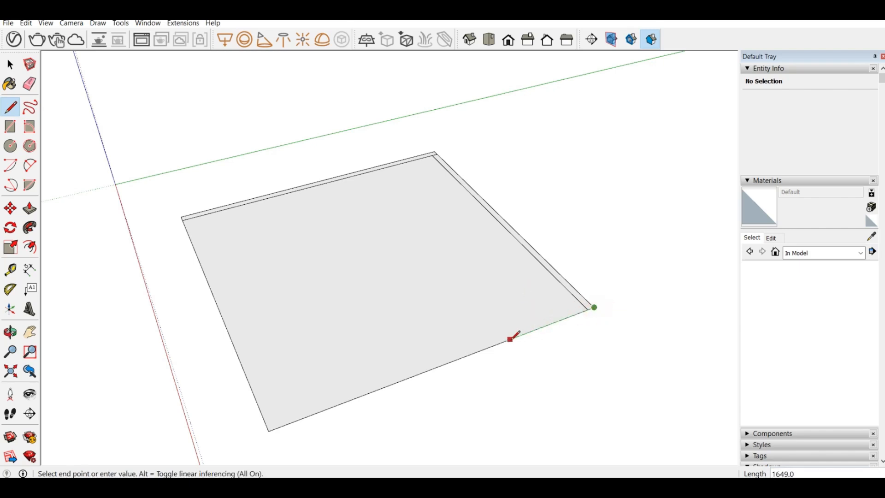
text(1790)
key(Return)
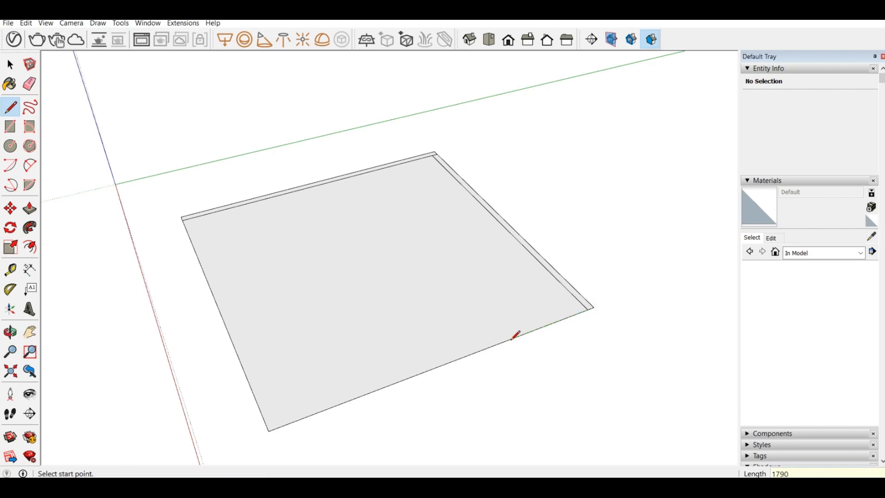
click(503, 339)
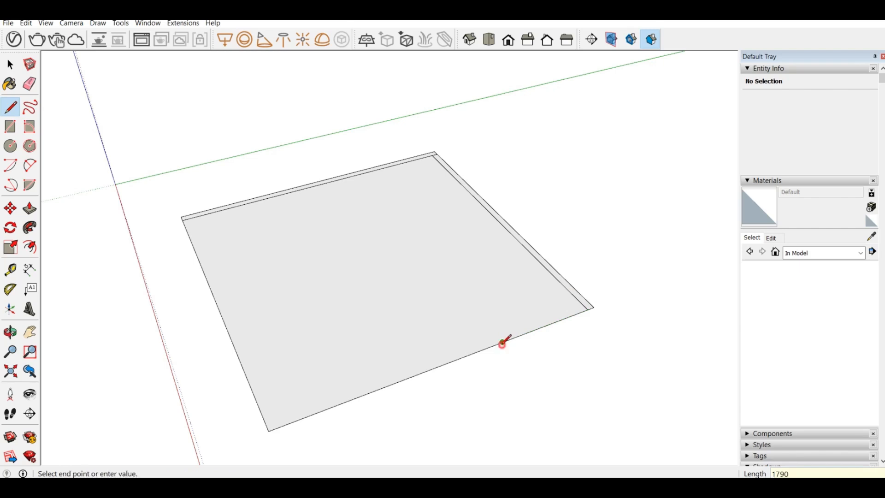
click(584, 305)
click(499, 337)
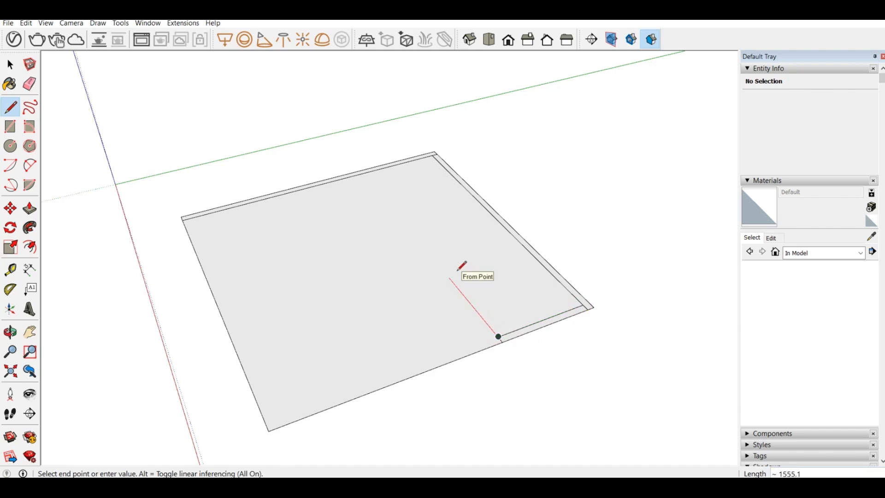
key(Escape)
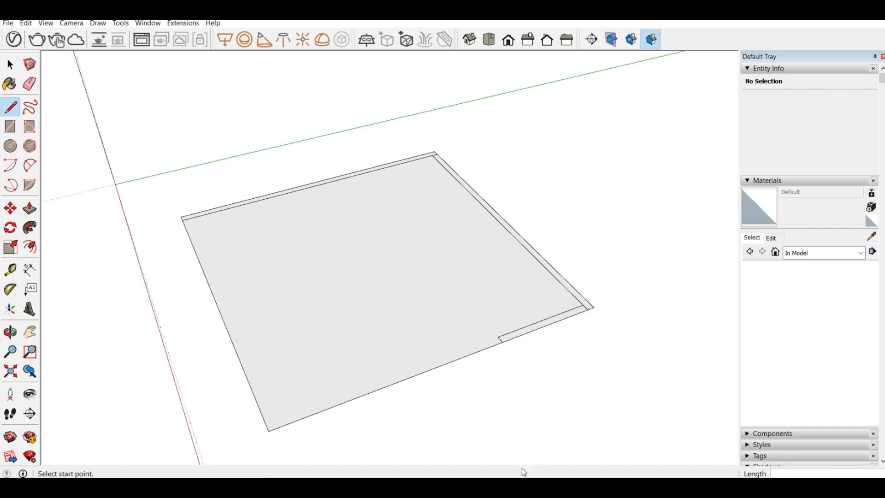
Draw a perpendicular partition wall 1607 mm long and 125 mm thick from the end of the short front wall
click(502, 342)
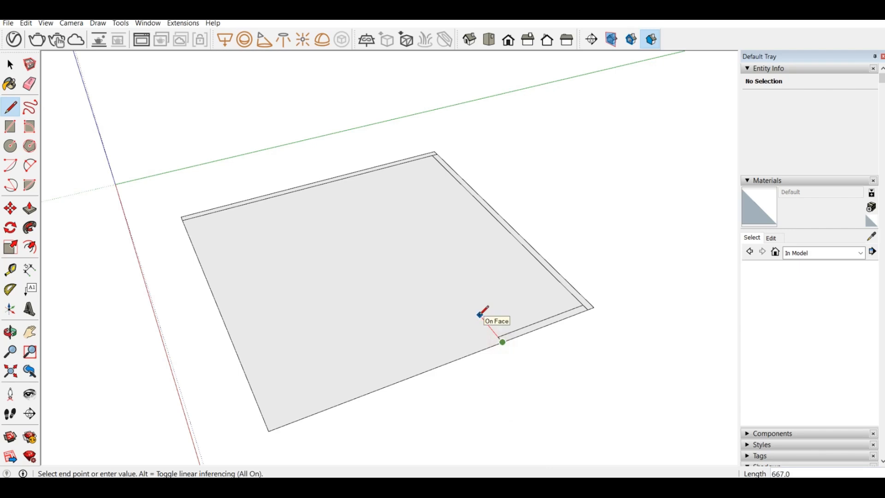
text(1607)
key(Return)
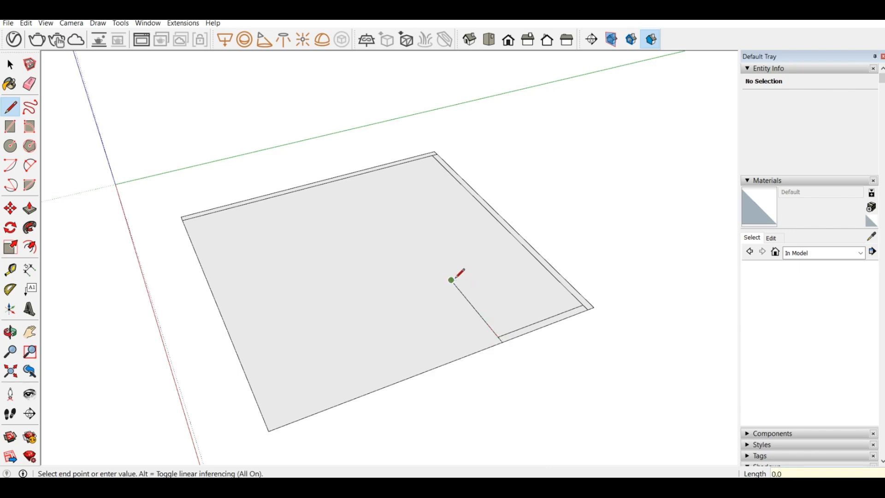
text(12)
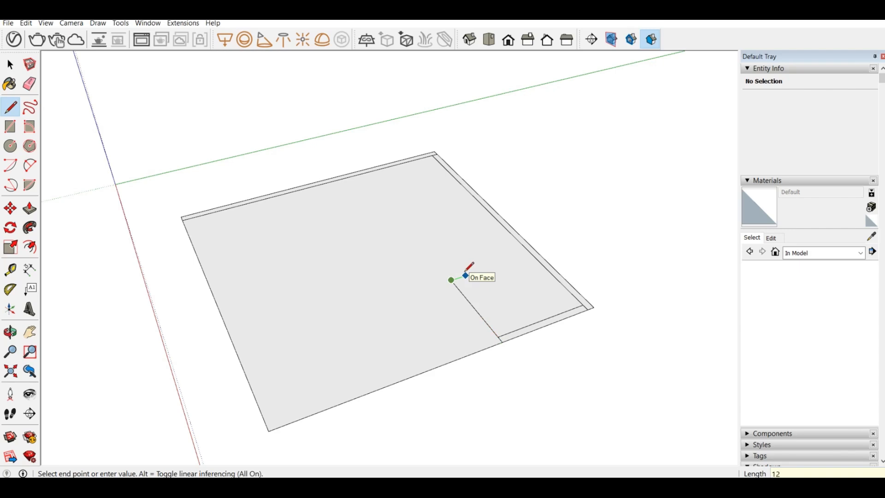
text(5)
key(Return)
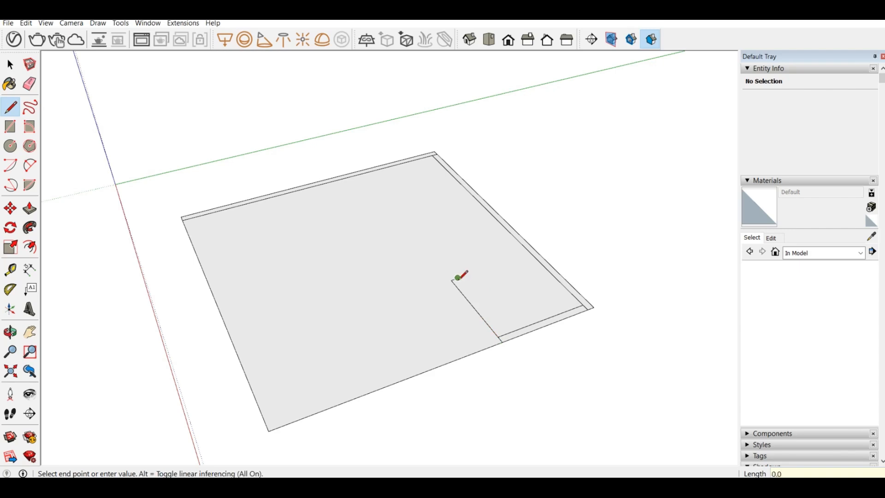
click(510, 329)
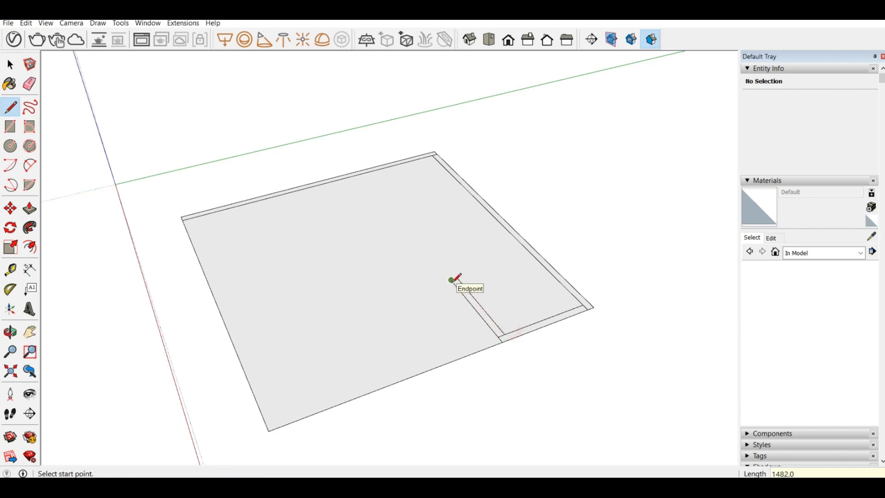
Draw a 125 mm thick, about 3805 mm long partition wall from the end of the 1607 mm partition to the opposite outer edge
click(452, 280)
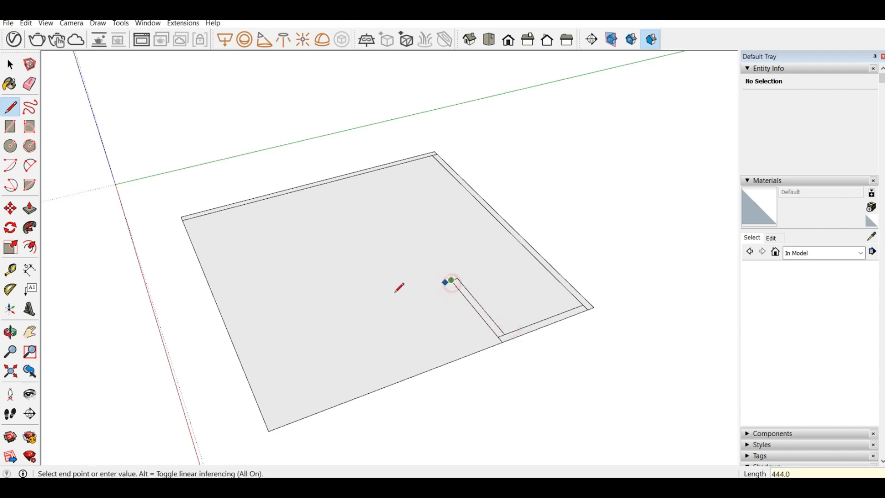
click(239, 348)
click(237, 351)
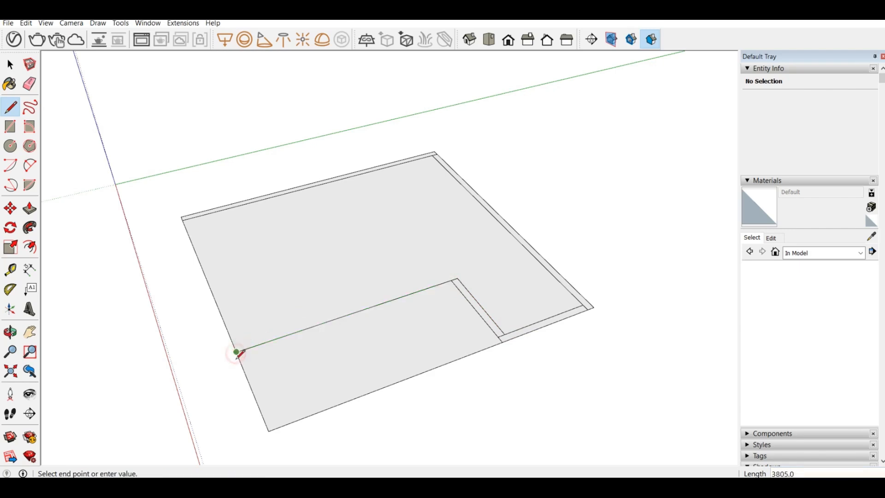
key(Escape)
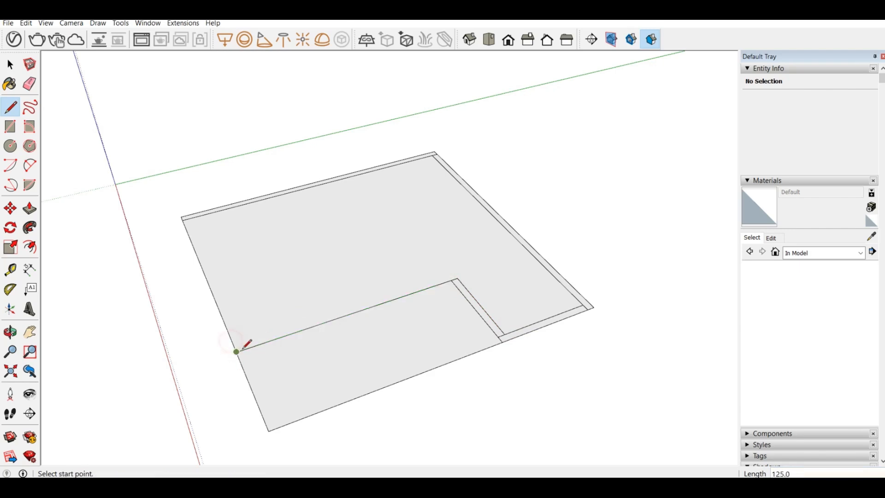
click(236, 343)
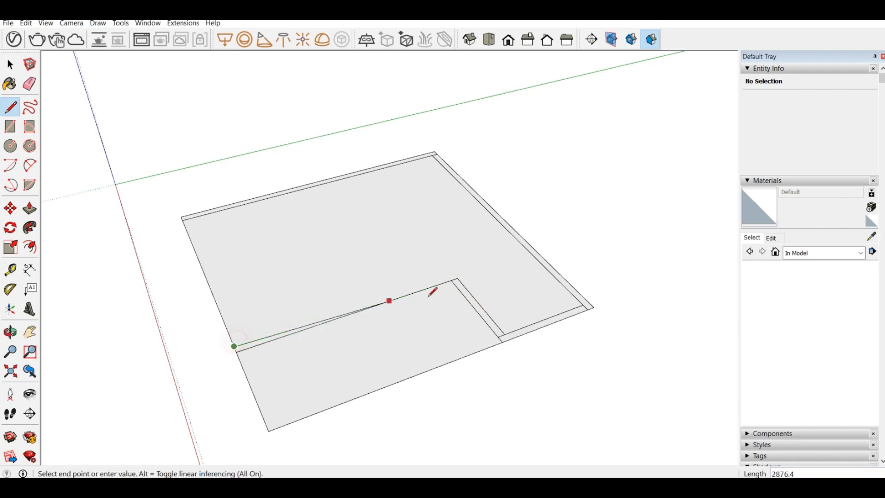
click(452, 272)
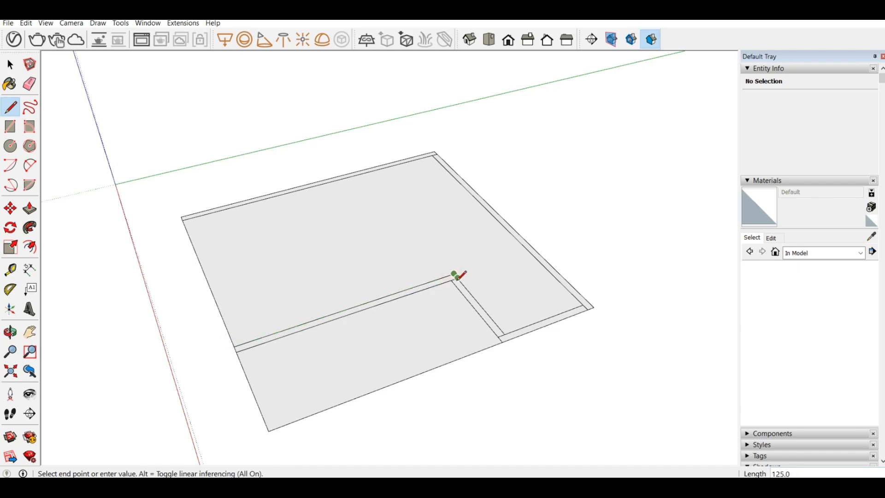
key(Escape)
Draw the side wall's inner line 125 mm inside the outer edge, from the new long partition to the first wall
click(234, 345)
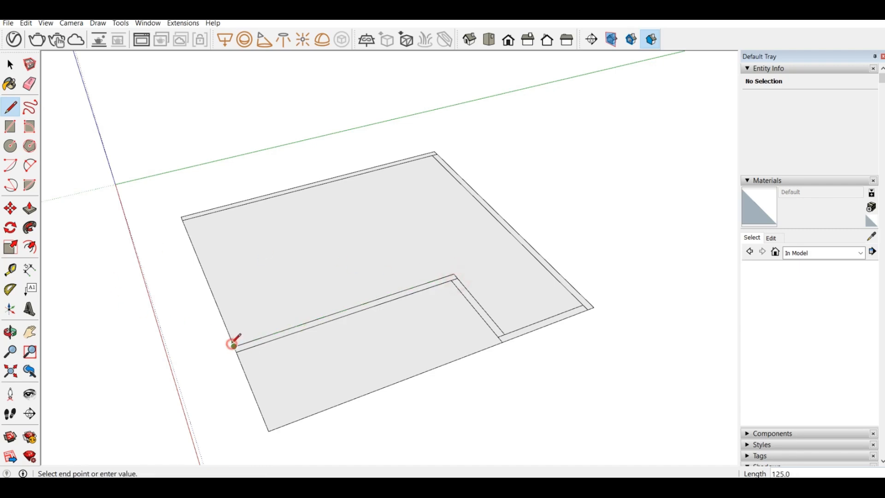
key(Escape)
click(243, 344)
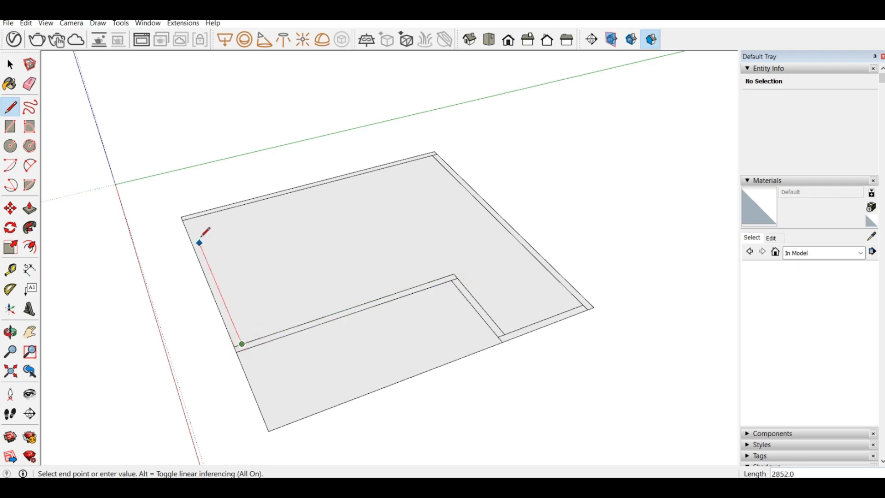
click(189, 219)
middle_drag(163, 328, 589, 322)
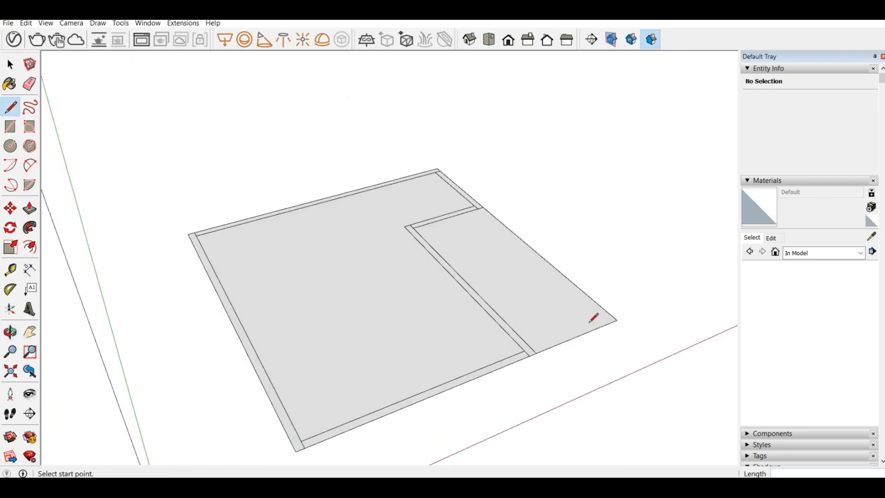
scroll(382, 209, down, 3)
middle_drag(475, 282, 354, 330)
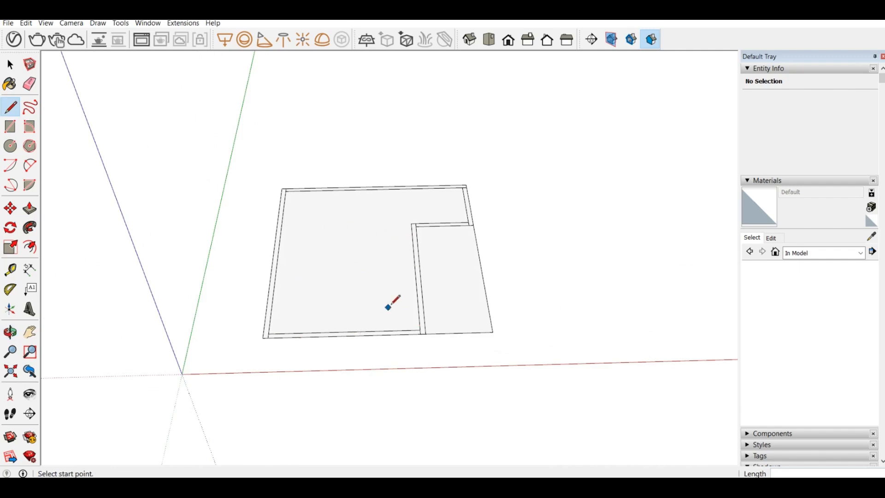
scroll(390, 331, up, 2)
middle_drag(390, 331, 469, 337)
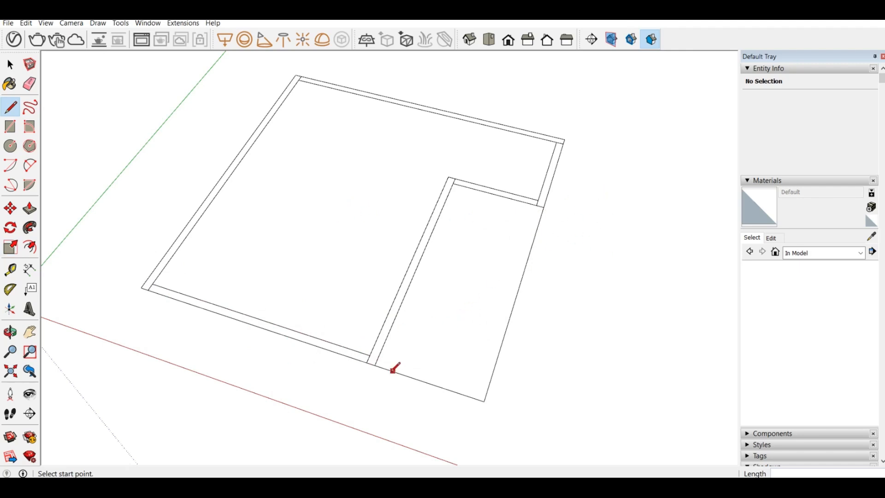
click(375, 365)
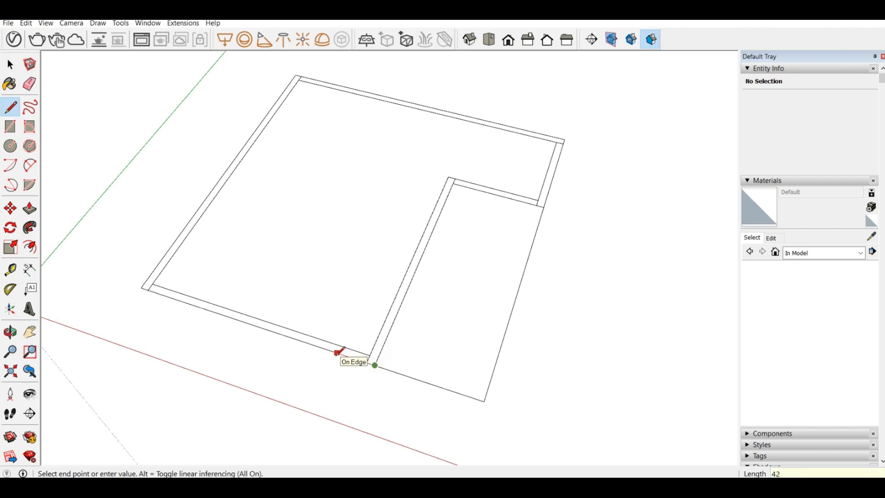
text(427.)
key(Return)
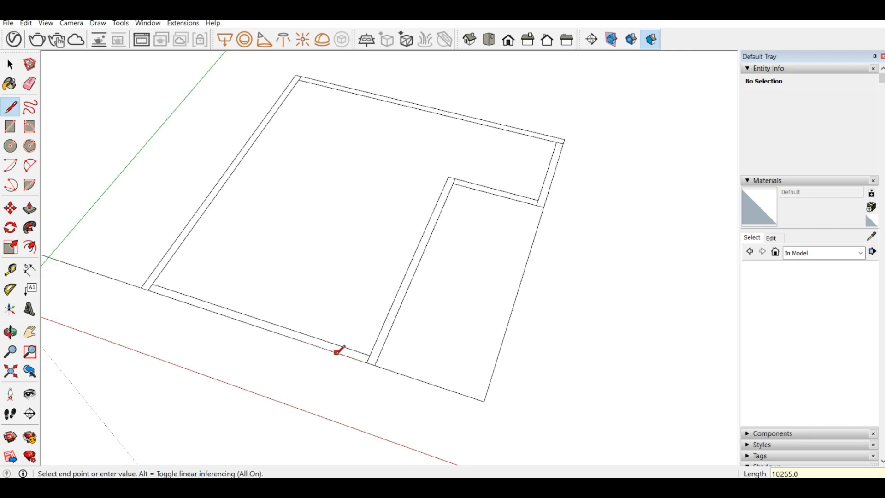
scroll(426, 206, down, 4)
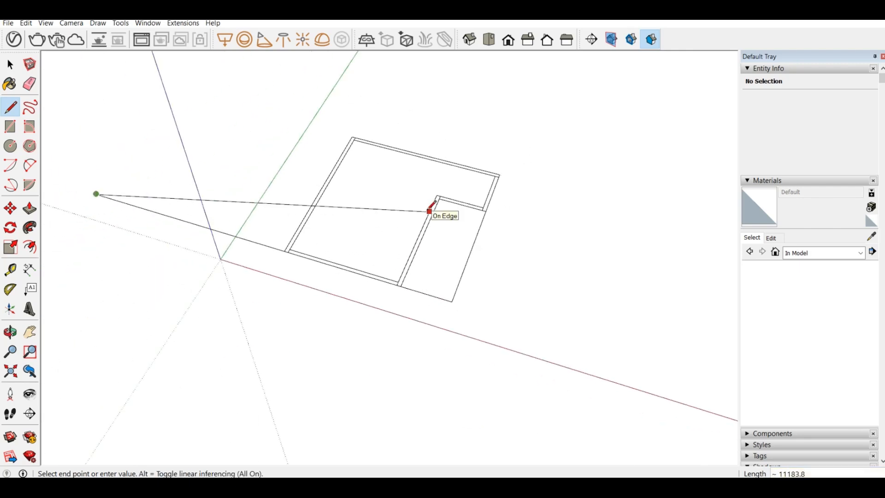
key(Escape)
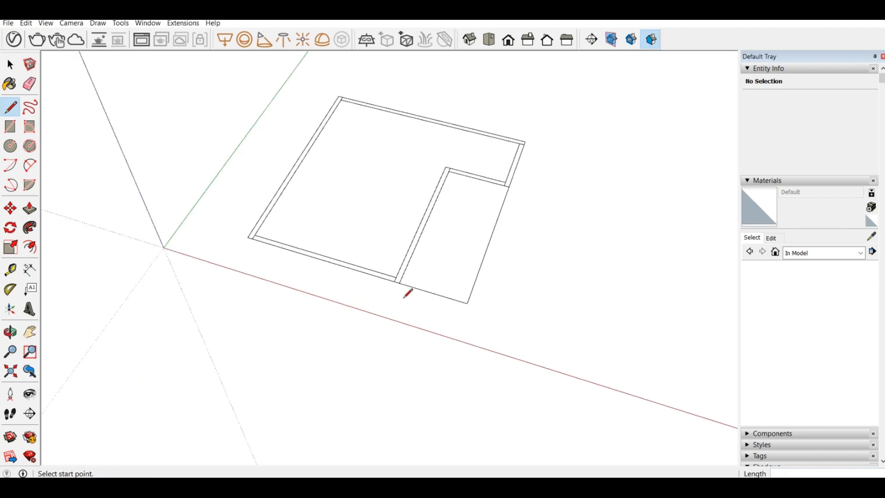
Mark 427.5 mm along the side wall's outer edge from the long partition's outer corner and draw a line across the wall thickness there
scroll(405, 289, up, 5)
click(399, 269)
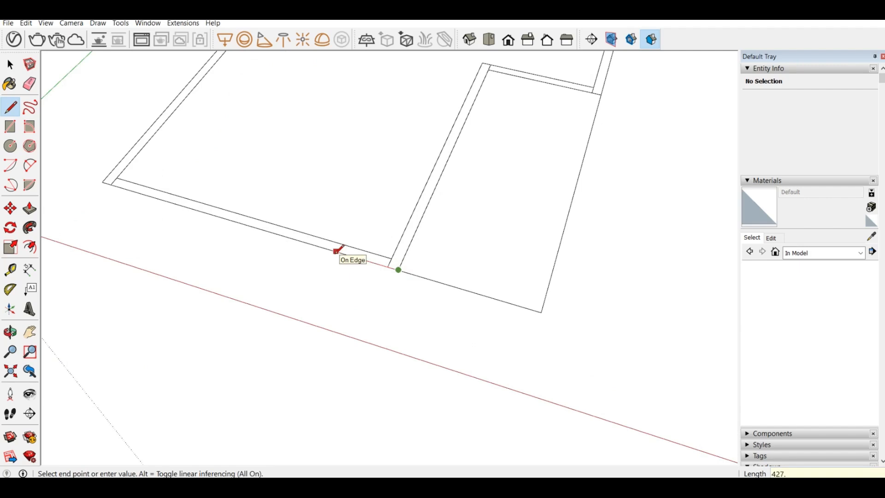
text(427.5)
key(Return)
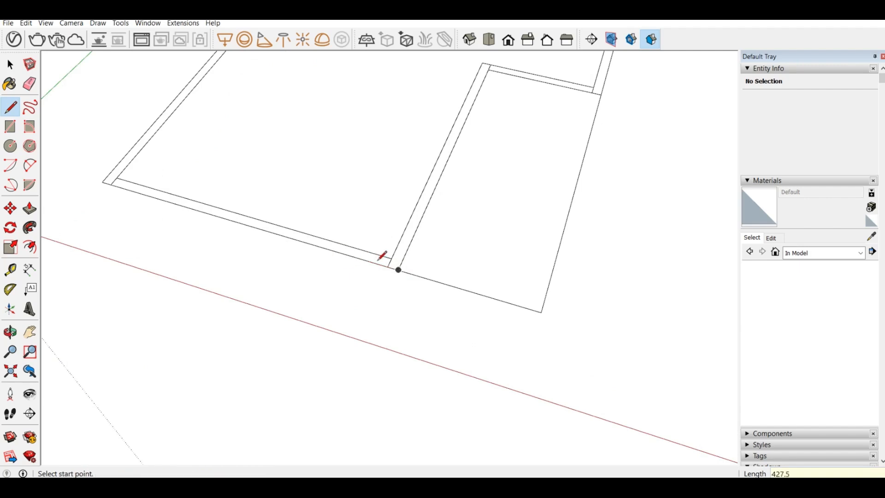
scroll(387, 265, up, 3)
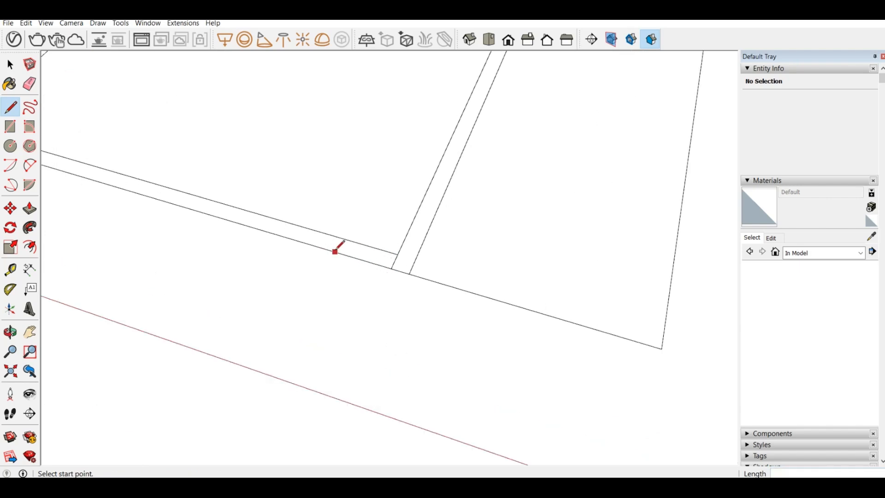
click(349, 256)
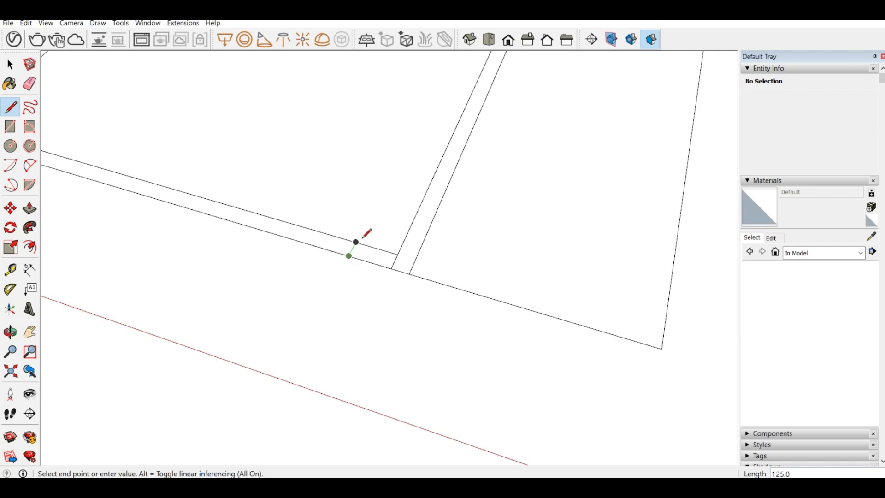
click(355, 243)
scroll(409, 192, down, 2)
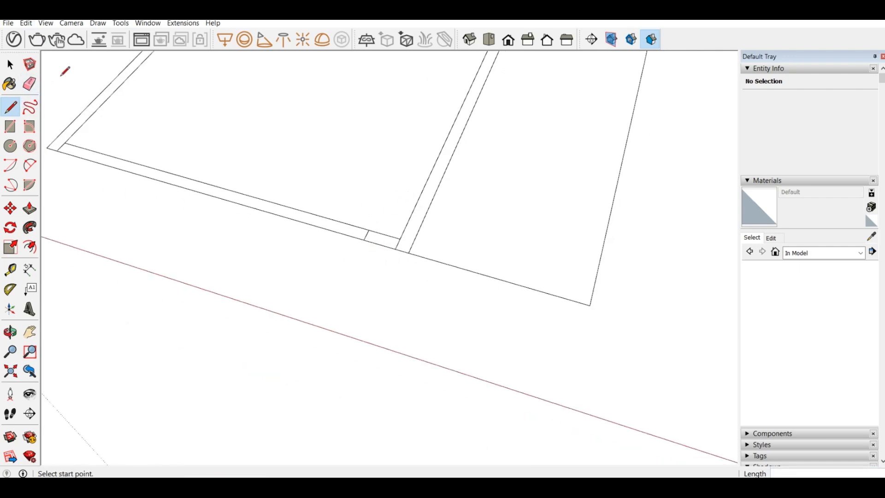
scroll(408, 208, down, 1)
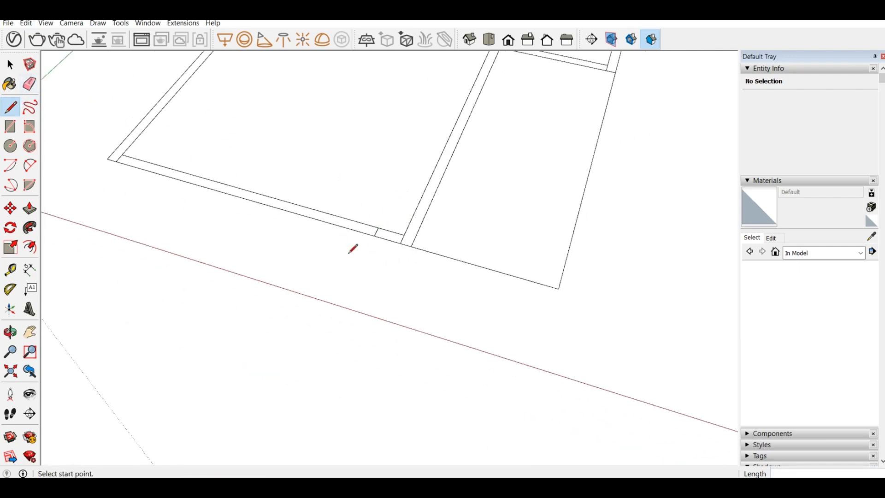
Mark a 1780 mm segment along the side wall's outer edge from the first division line and close it with a line across the wall
click(375, 235)
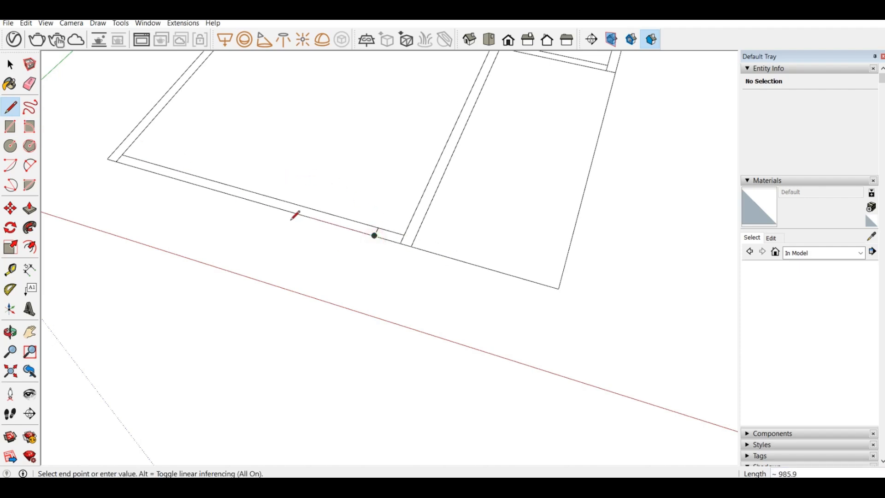
text(1780)
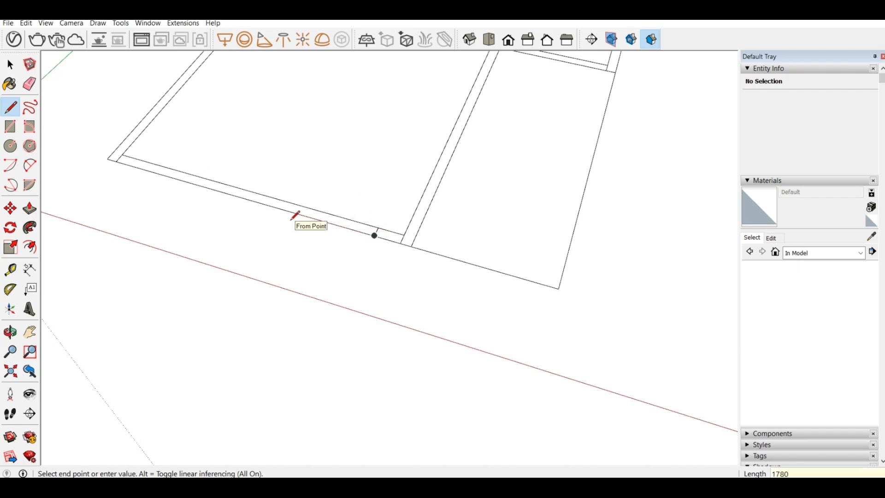
key(Return)
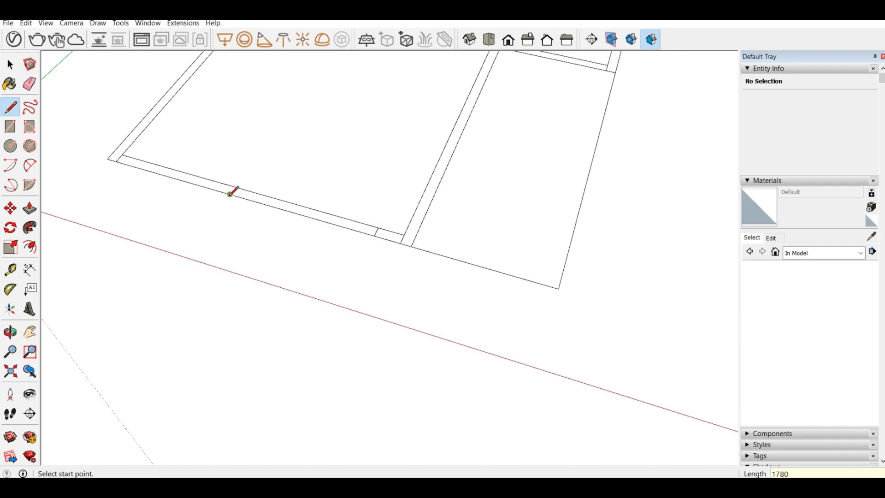
click(230, 193)
click(233, 186)
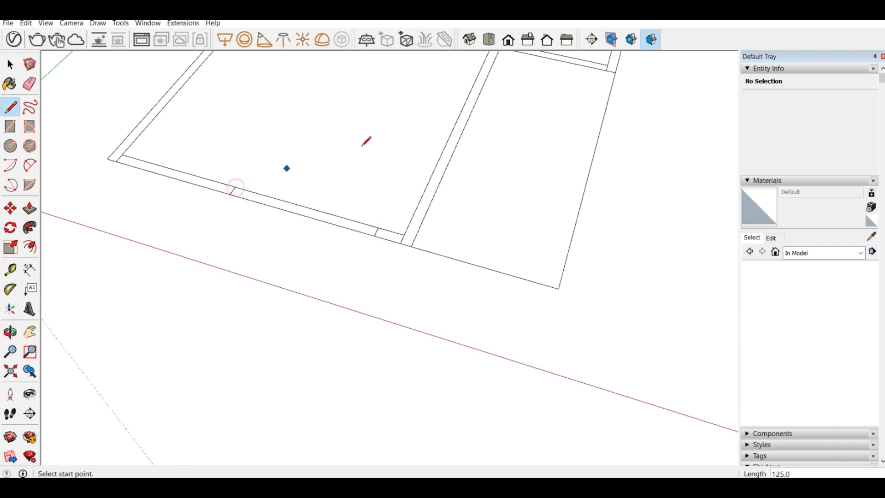
Mark 325 mm along the side wall's inner line beyond the 1780 mm segment and draw another line across the wall thickness
scroll(366, 155, down, 2)
middle_drag(175, 191, 236, 233)
scroll(205, 243, up, 2)
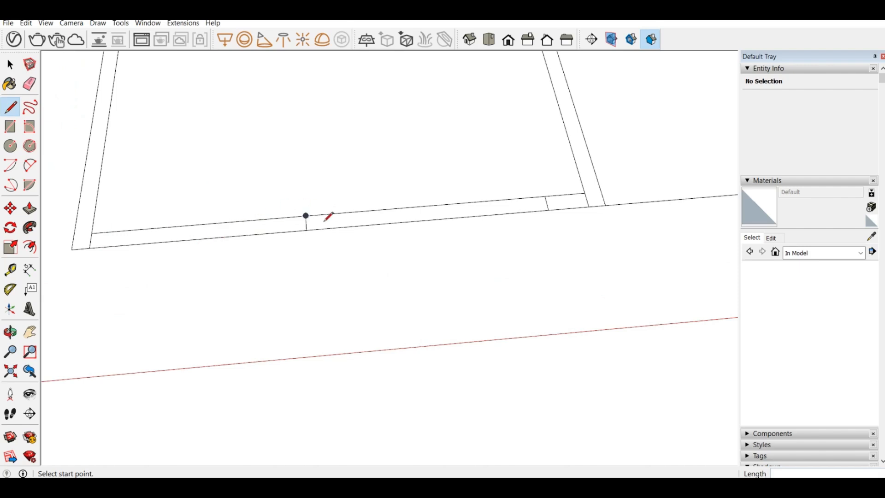
click(306, 216)
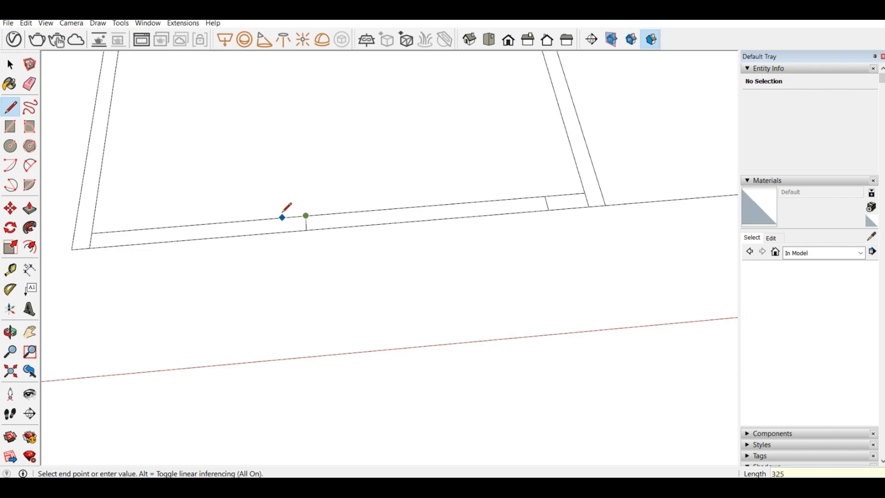
key(Escape)
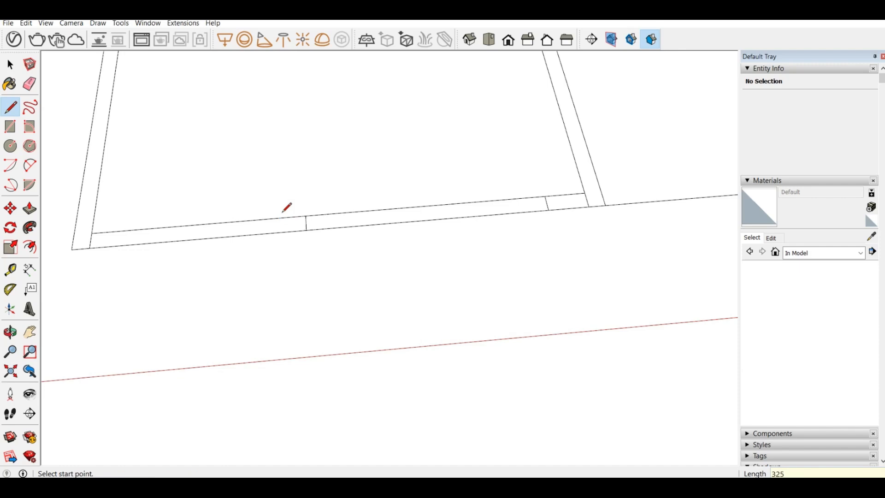
click(261, 219)
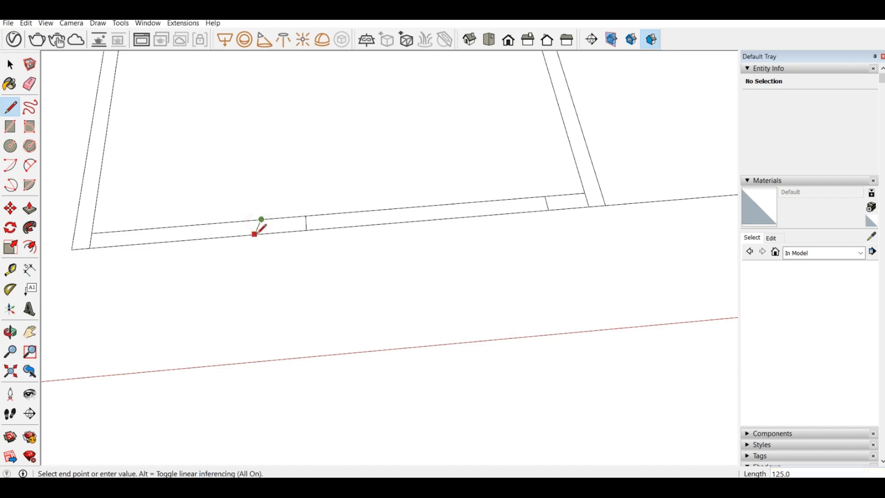
click(261, 233)
scroll(174, 262, down, 2)
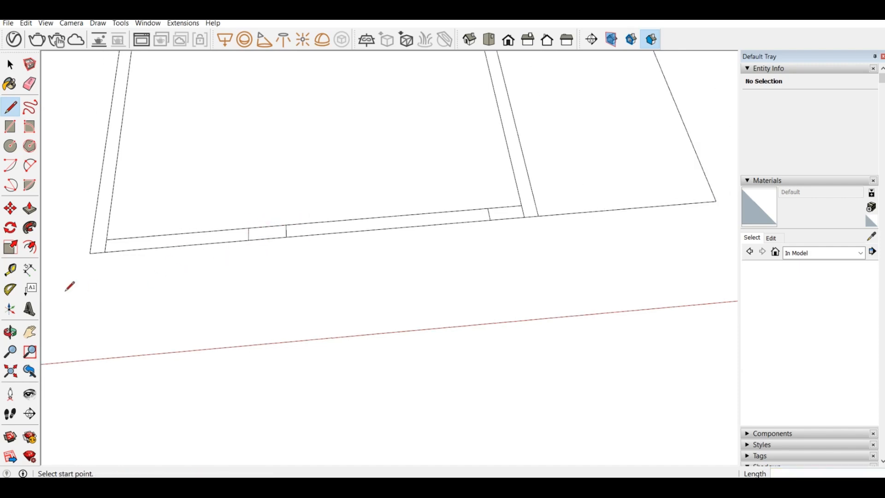
Draw along the side wall's inner line from the last division to the corner, and erase the stub overshooting the adjoining wall's inner line
scroll(49, 257, up, 1)
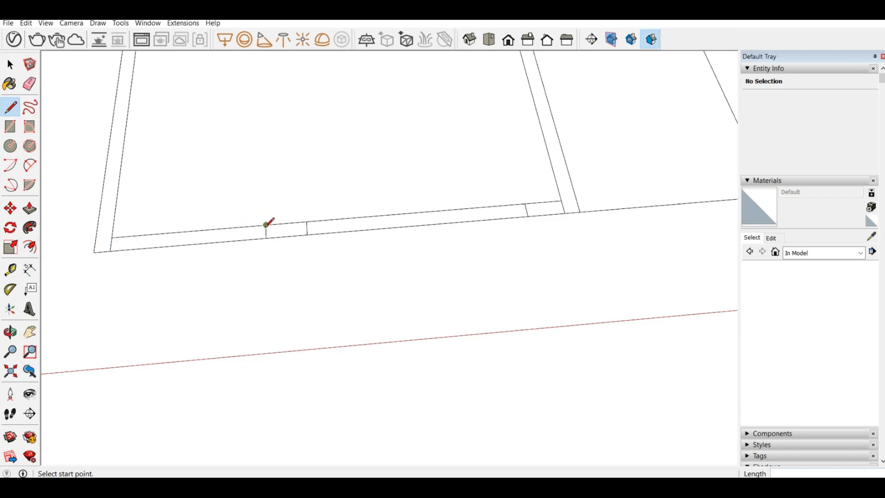
click(266, 225)
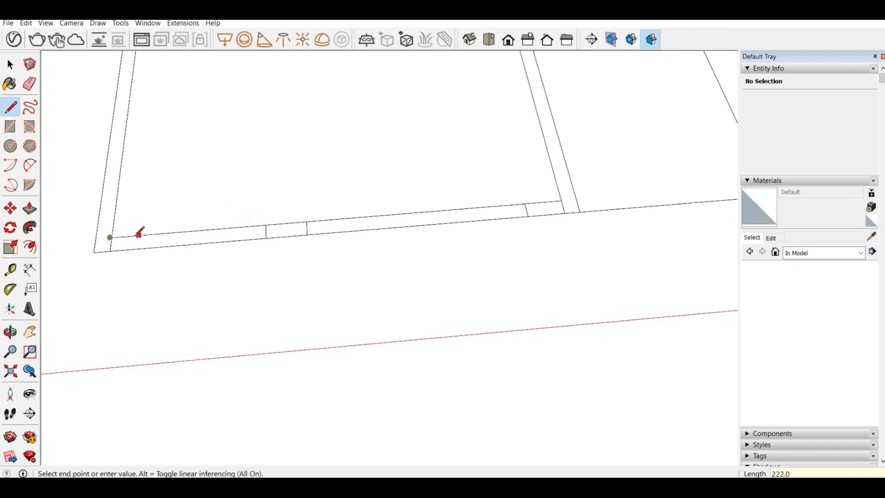
click(110, 238)
scroll(113, 248, up, 3)
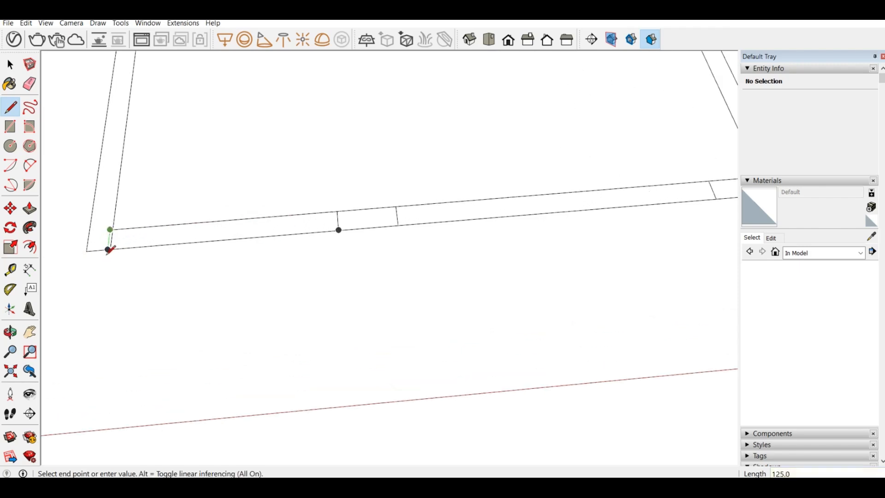
key(Escape)
scroll(110, 229, up, 2)
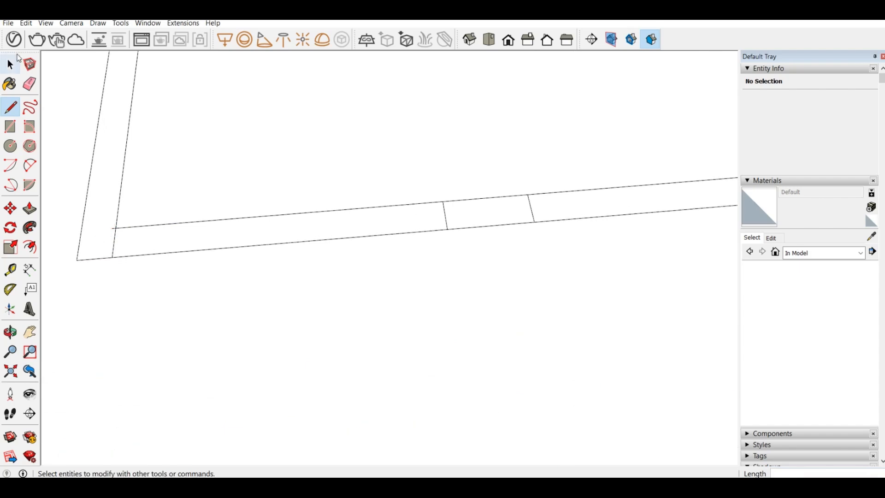
click(30, 84)
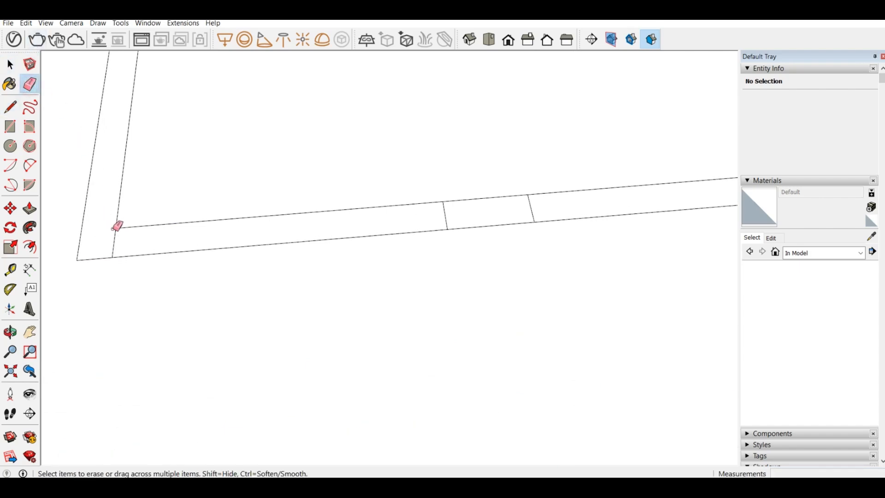
scroll(350, 170, down, 2)
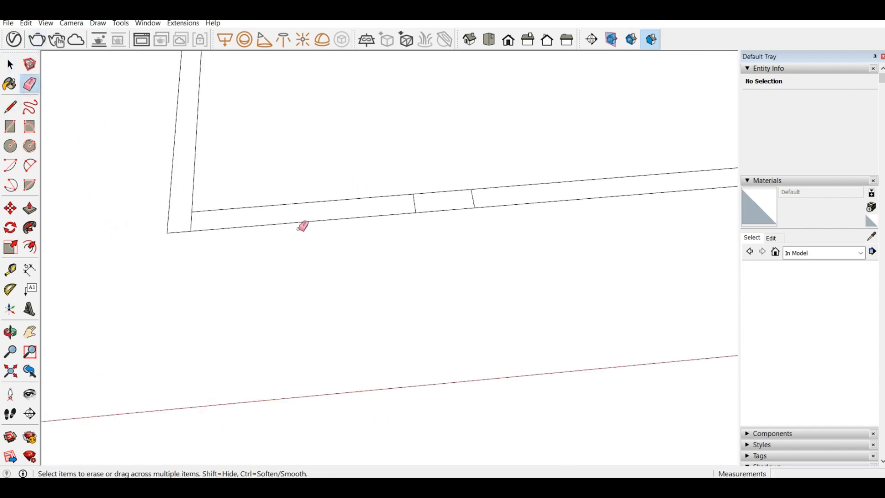
Push/Pull the 325 mm wall segment on the side wall up to a height of 2890 mm
click(29, 209)
scroll(491, 325, down, 3)
mouse_move(486, 328)
middle_down()
mouse_move(380, 257)
mouse_move(470, 332)
middle_up()
drag(442, 293, 463, 210)
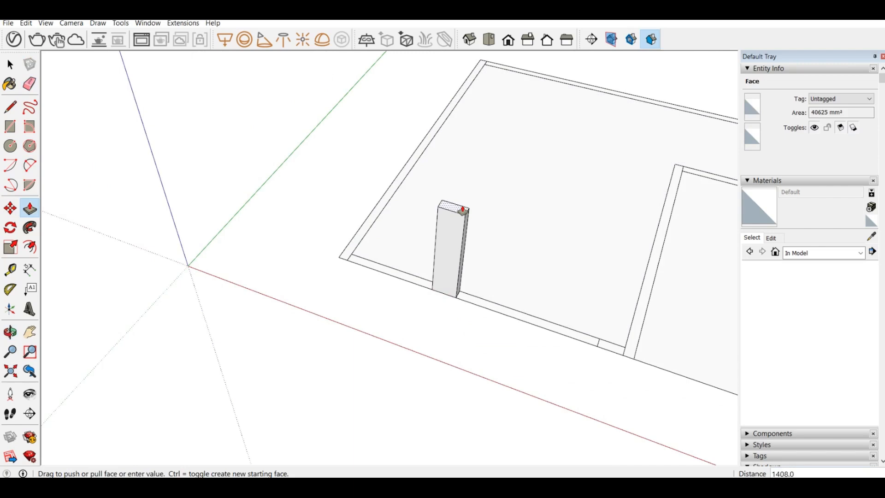
text(2890)
key(Return)
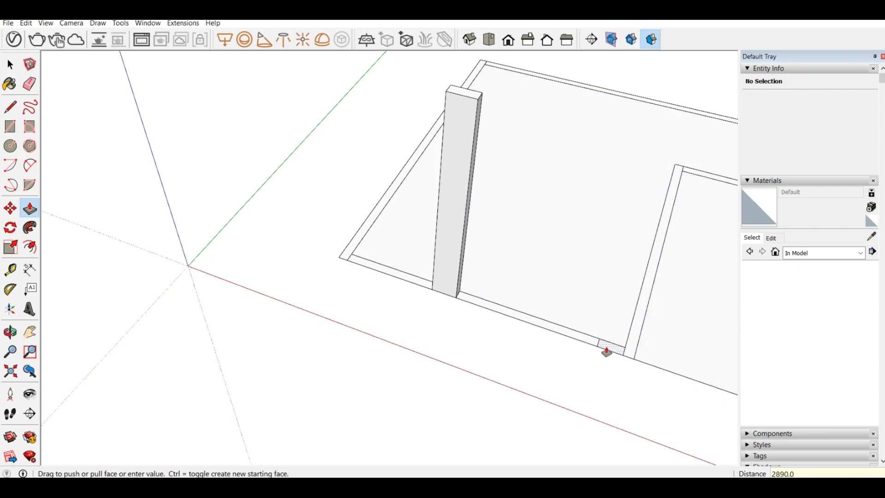
Raise the 427.5 mm side wall segment and the adjoining long partition to the same 2890 mm height
double_click(607, 352)
middle_drag(554, 289, 521, 387)
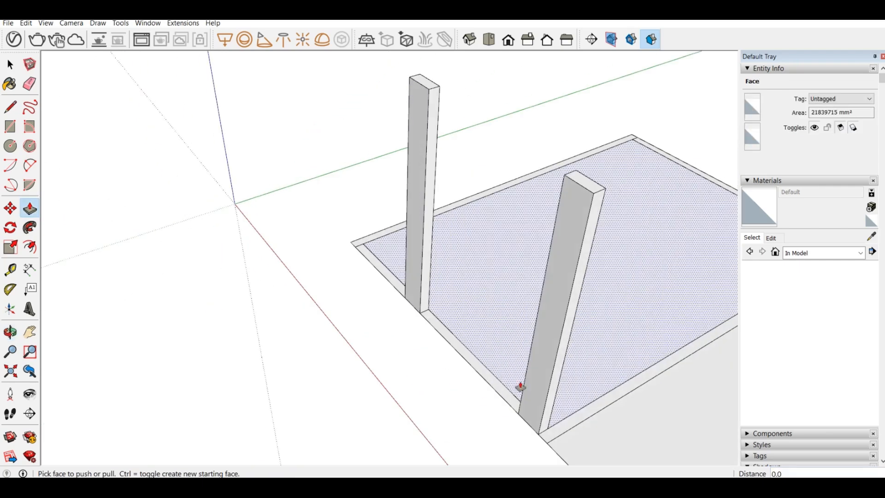
double_click(556, 428)
scroll(345, 317, down, 2)
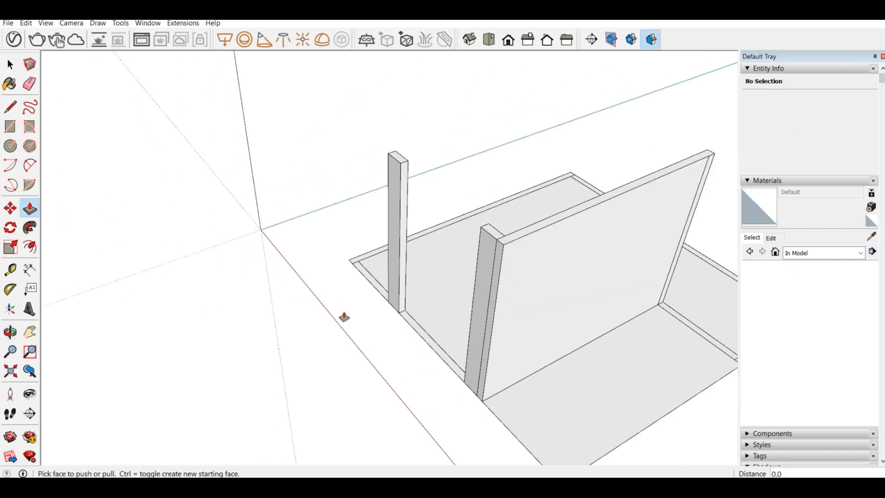
scroll(345, 317, down, 2)
middle_drag(632, 340, 599, 377)
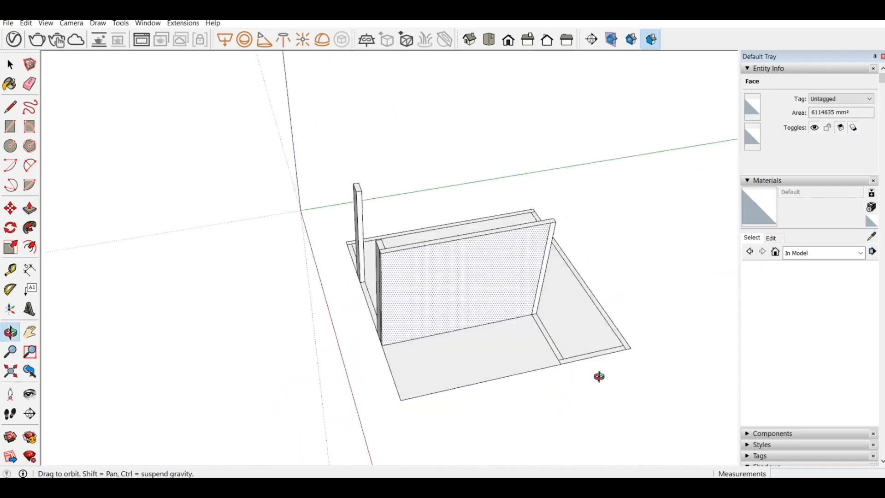
scroll(523, 286, up, 2)
middle_drag(524, 286, 549, 300)
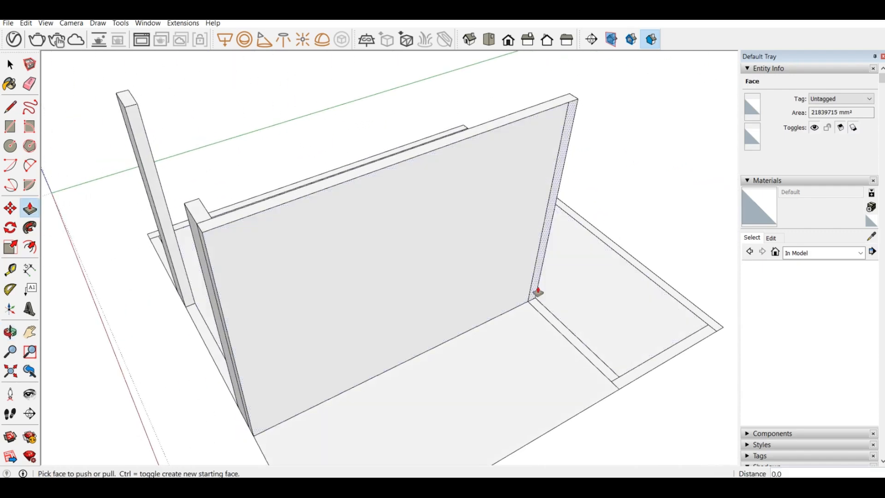
mouse_move(538, 292)
mouse_down()
mouse_move(558, 305)
mouse_move(536, 290)
mouse_move(547, 301)
mouse_up()
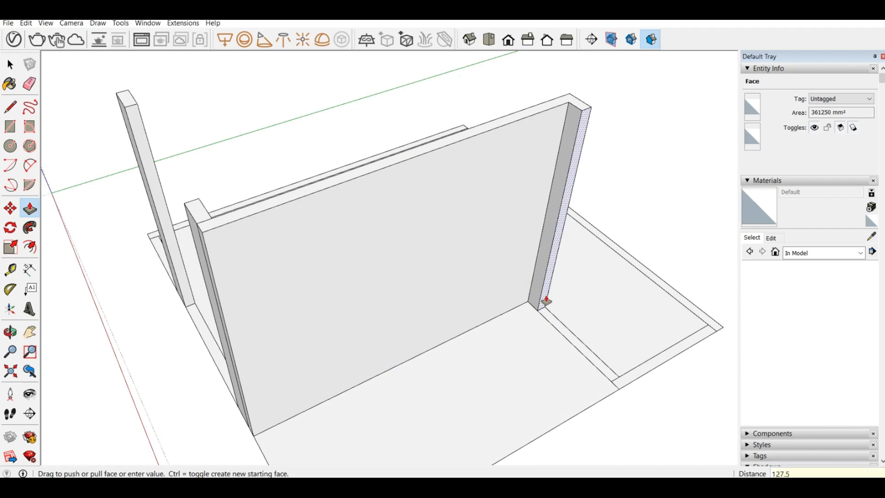
drag(547, 301, 547, 300)
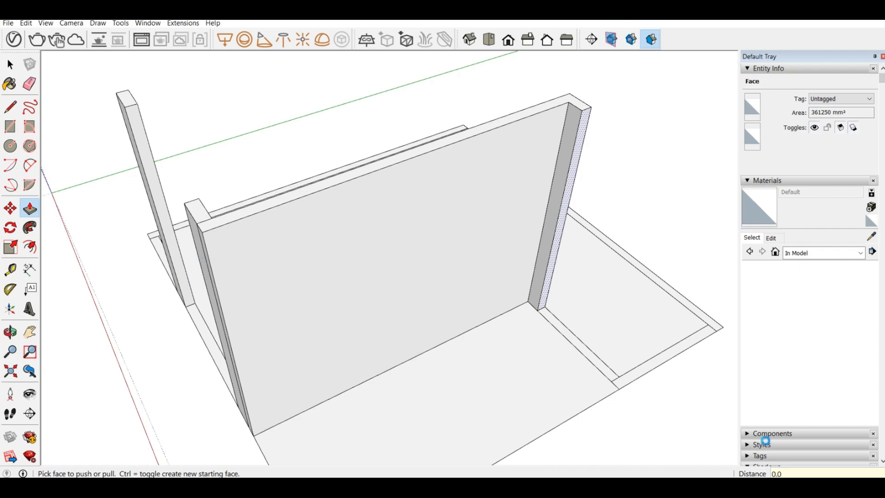
double_click(330, 233)
middle_drag(317, 251, 323, 255)
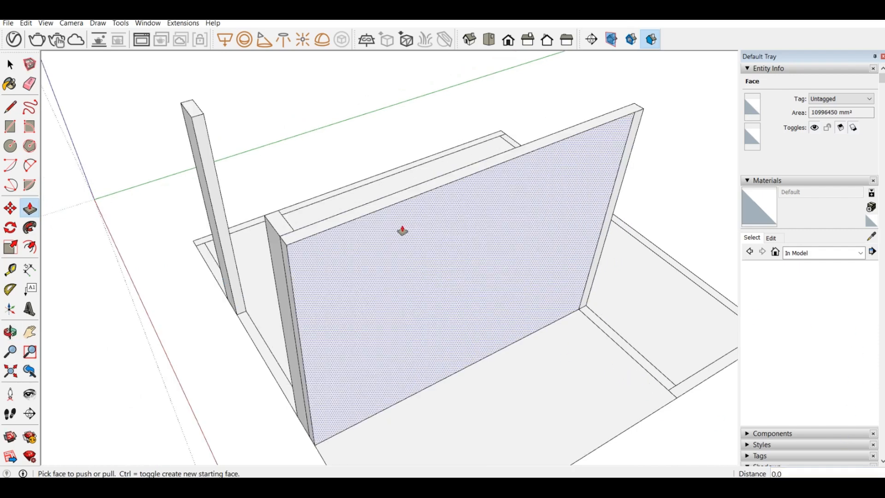
Pull the vertical strip at the long partition's far end out 127.5 mm, and add a separate 805 mm section beyond it
middle_drag(387, 272, 526, 227)
click(612, 269)
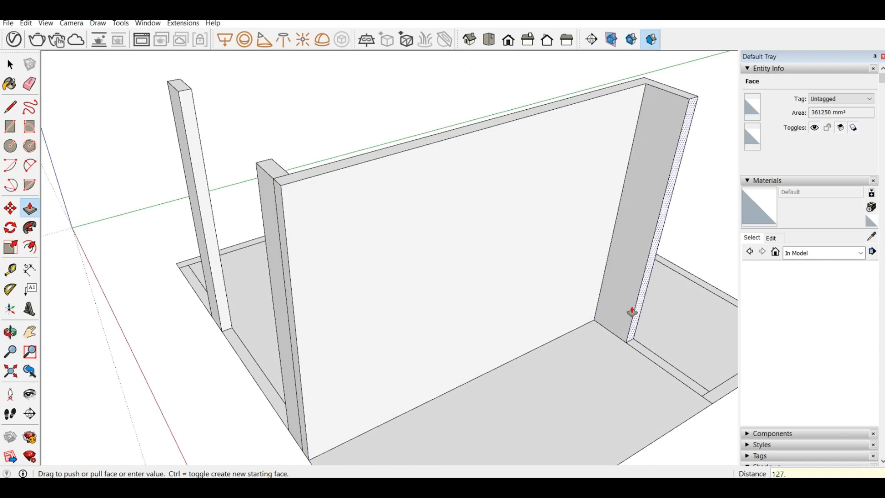
key(Return)
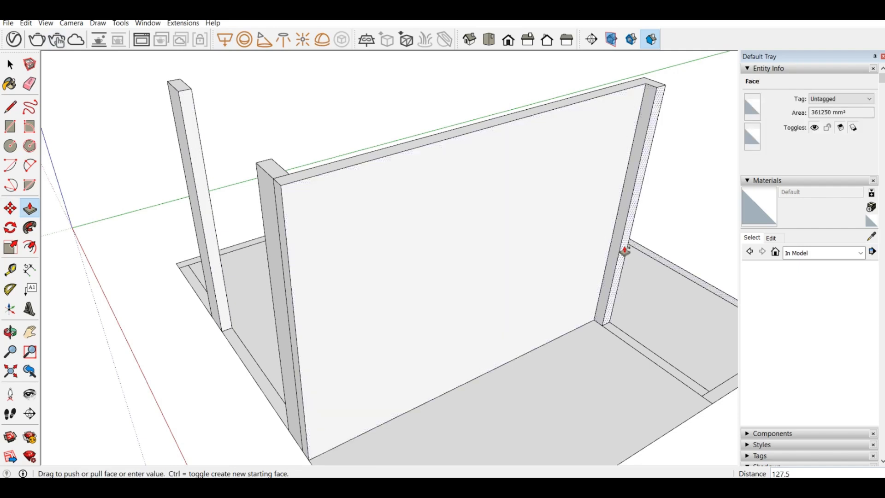
drag(625, 252, 655, 262)
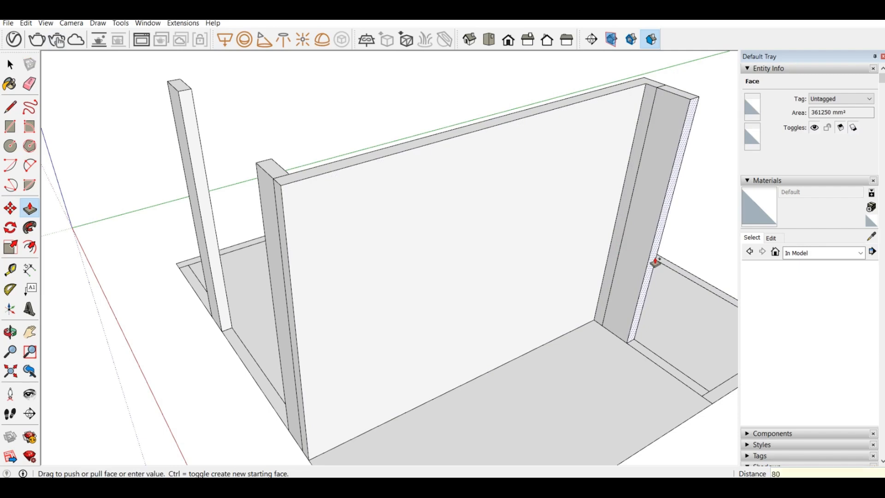
key(Return)
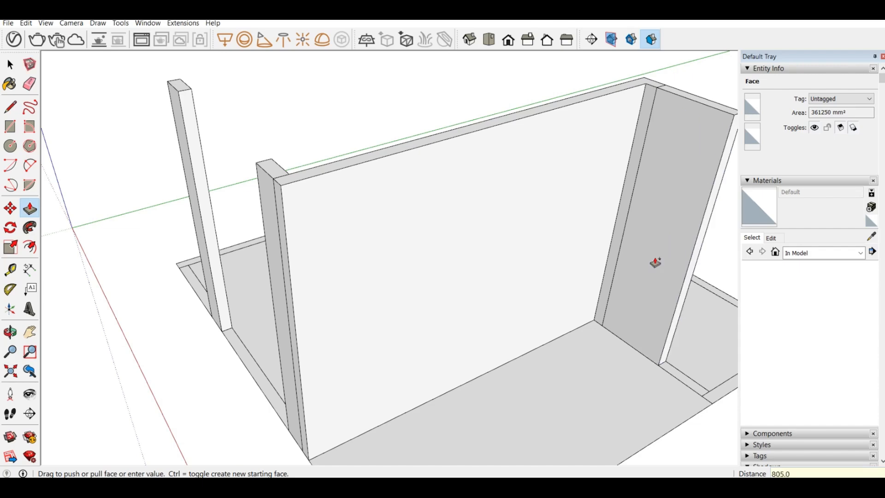
Extend the return wall from its 805 mm section with another separate section 610 mm long
scroll(149, 170, down, 2)
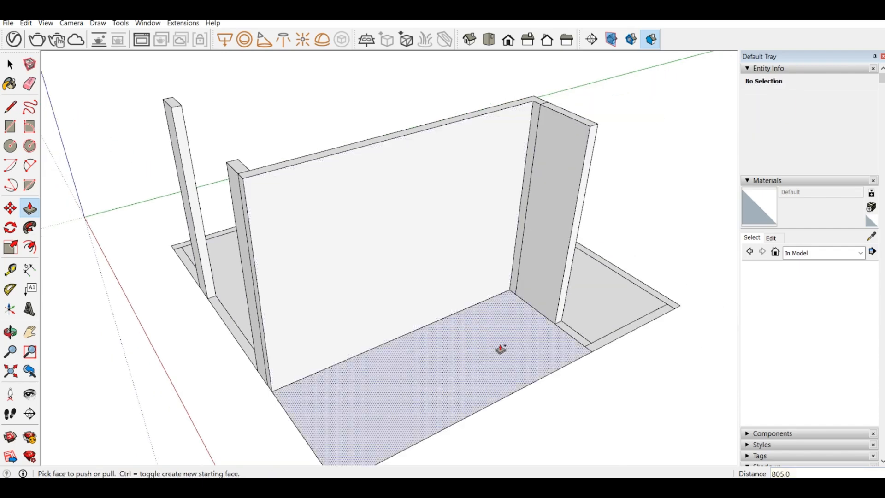
click(562, 319)
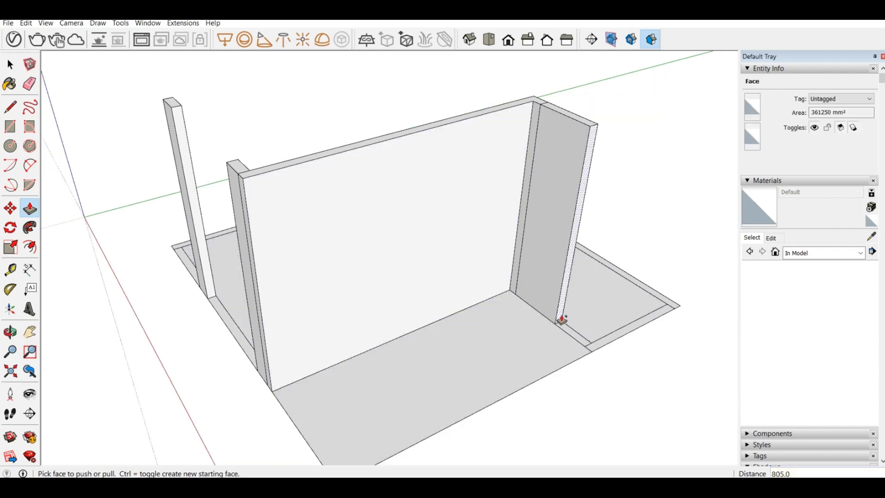
click(563, 319)
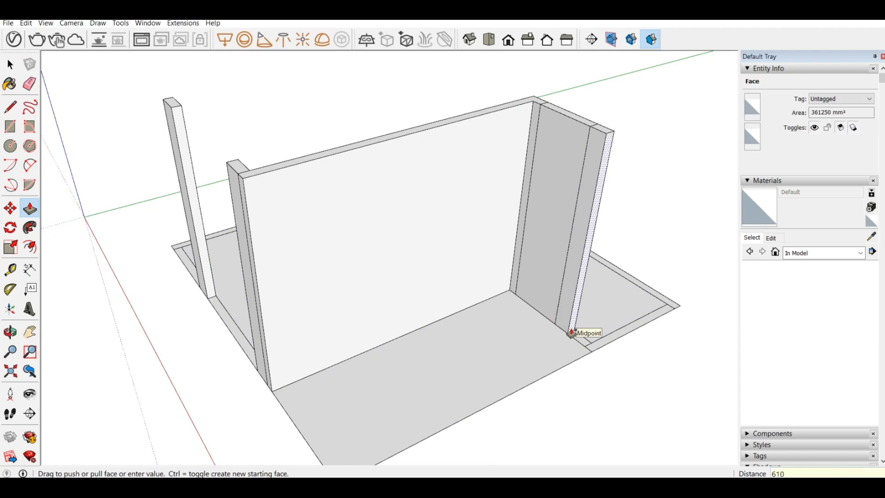
text(610)
key(Return)
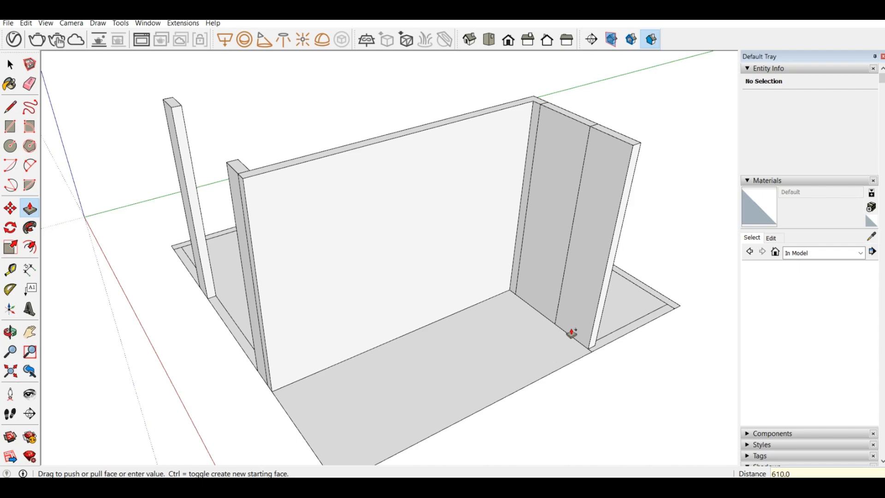
Extend the return wall's end face 64.5 mm to the base's outer edge, without leaving a dividing line
scroll(595, 369, up, 5)
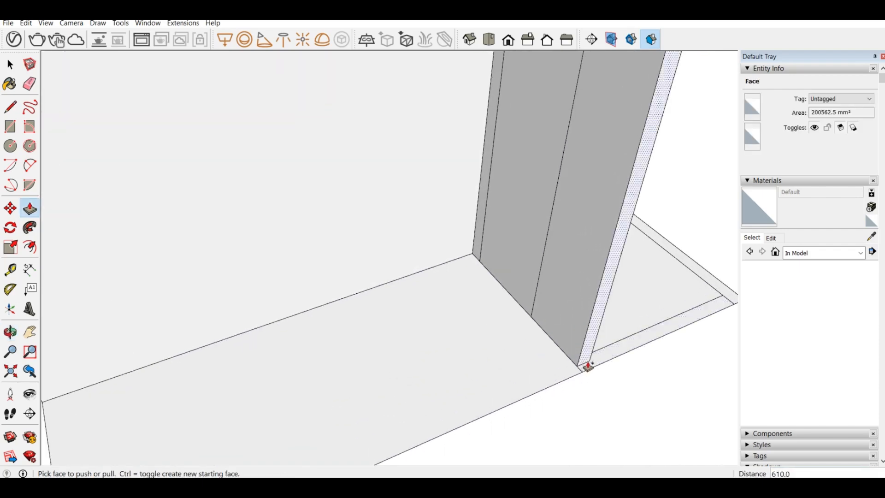
click(588, 367)
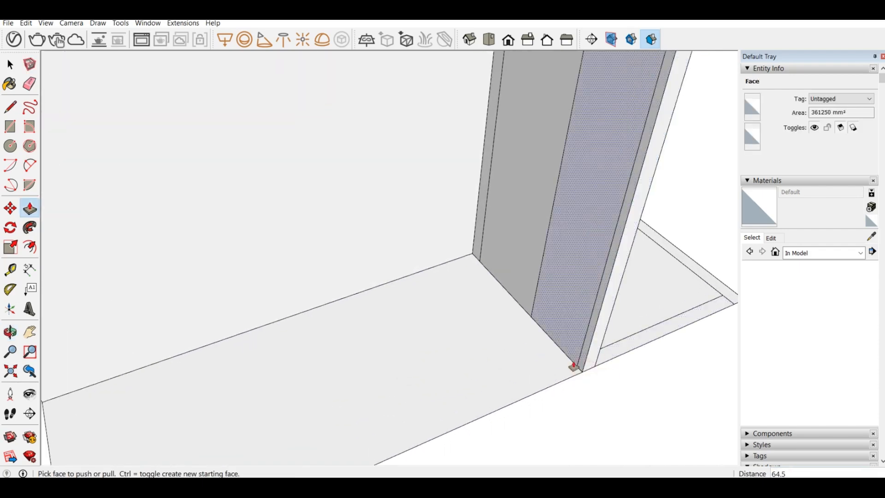
key(ctrl+z)
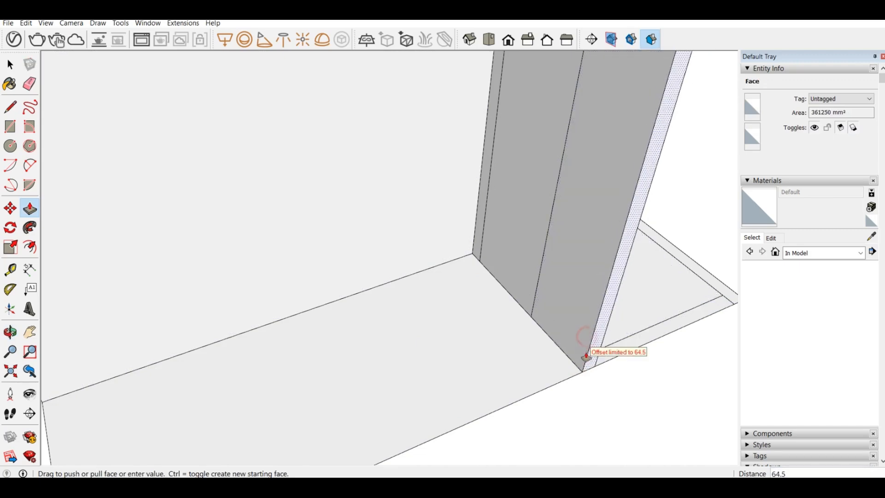
middle_drag(581, 372, 362, 388)
Raise the short outer wall beside the return wall and the long outer wall adjoining it to 2890 mm
click(411, 406)
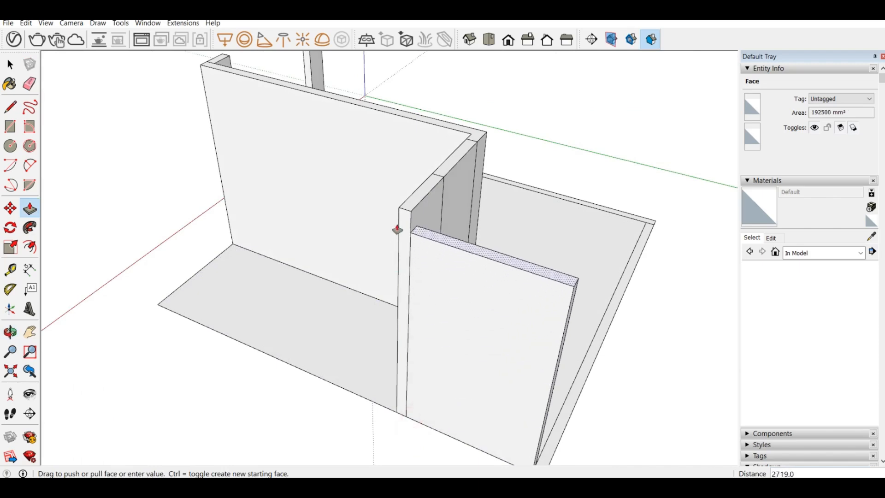
click(389, 213)
scroll(561, 351, down, 3)
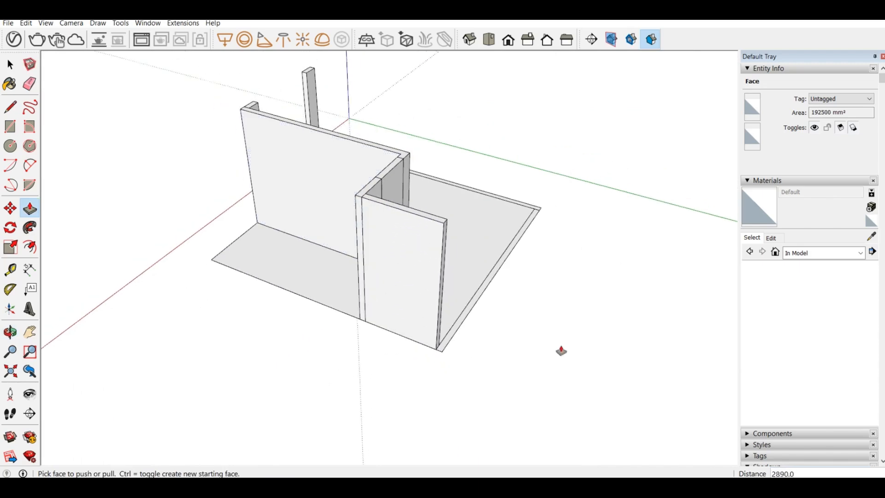
click(459, 332)
click(408, 216)
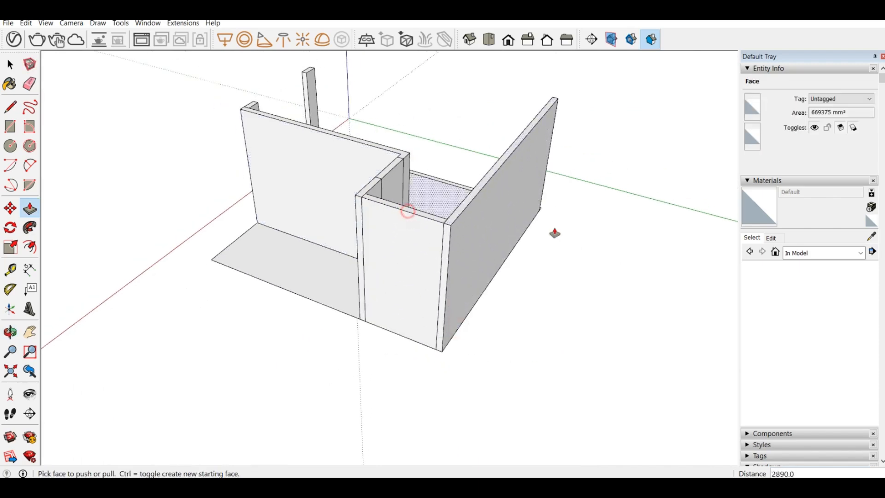
Raise the remaining full outer wall, opposite the long partition, level with the other walls at 2890 mm
middle_drag(557, 233, 109, 182)
scroll(109, 181, down, 2)
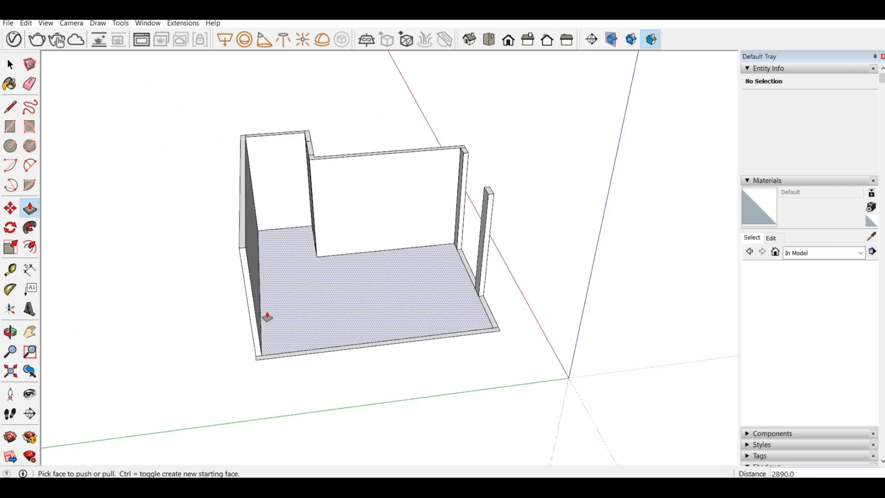
click(298, 357)
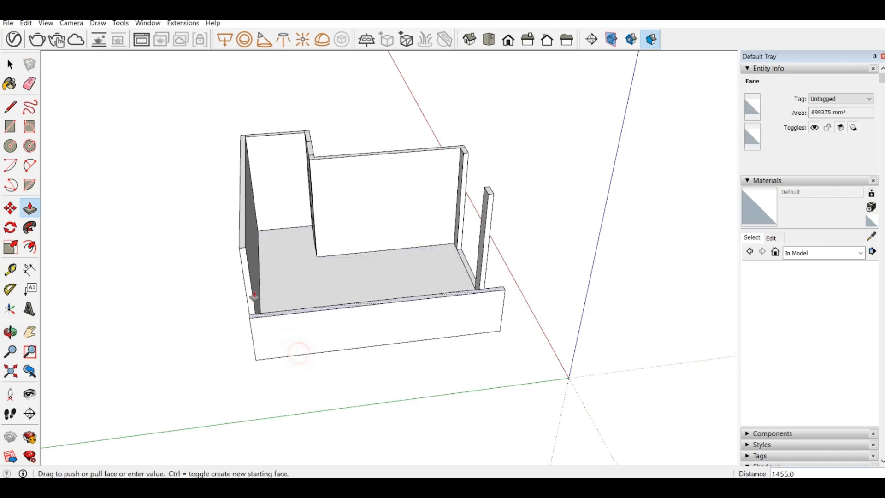
click(234, 235)
Pull the side wall section between the corner and the freestanding 325 mm pillar up 2' as a low wall
middle_drag(492, 263, 357, 242)
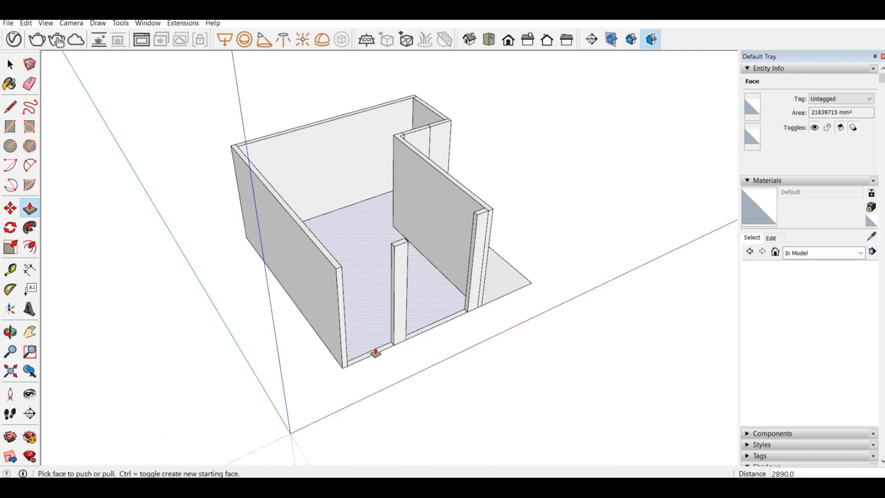
click(375, 354)
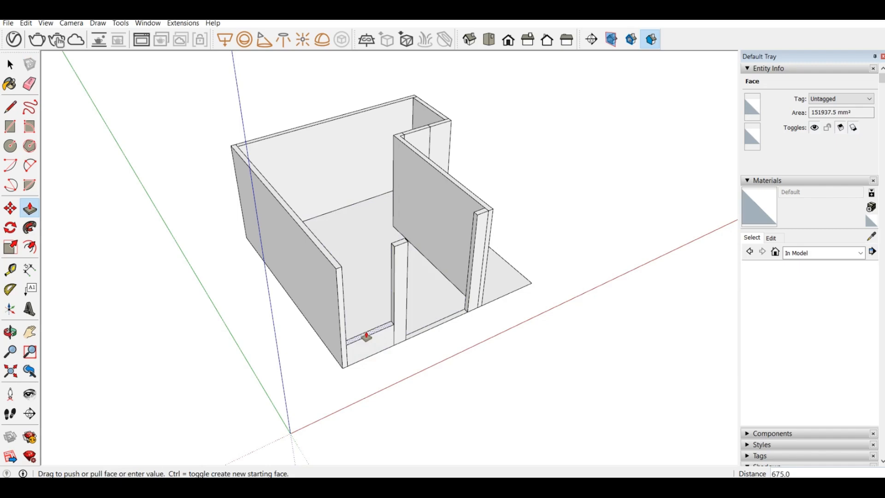
text(2')
key(Return)
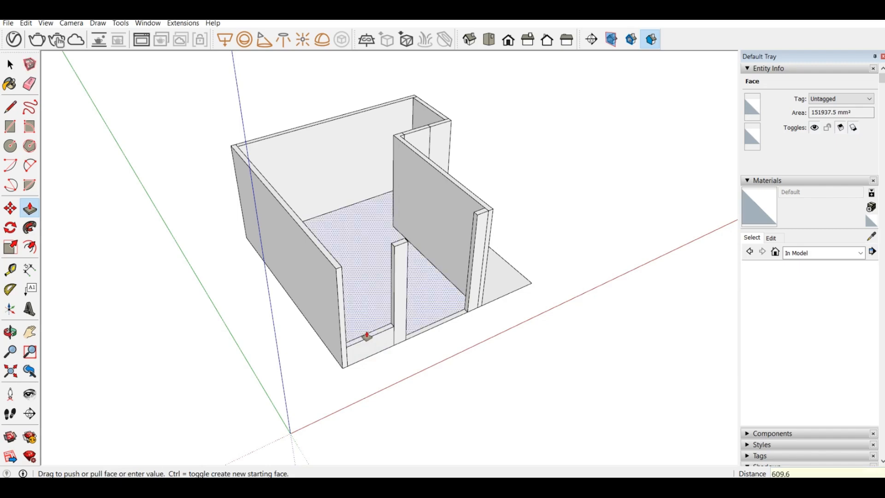
middle_drag(510, 296, 310, 239)
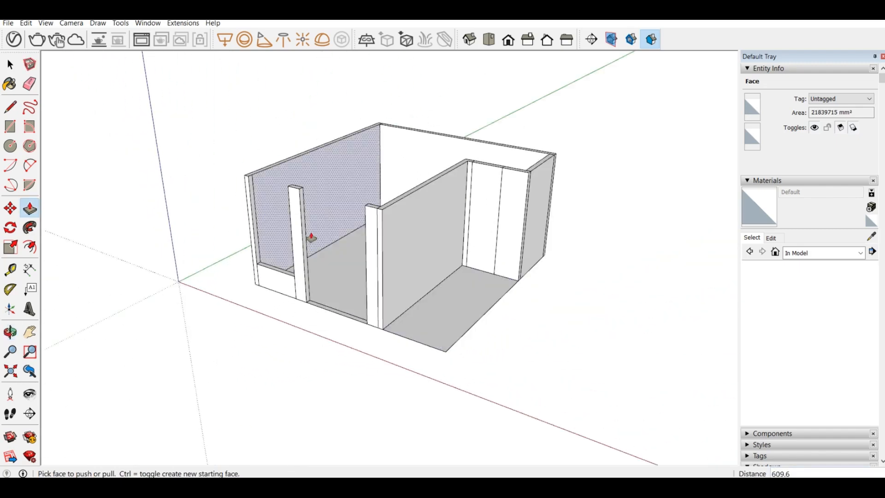